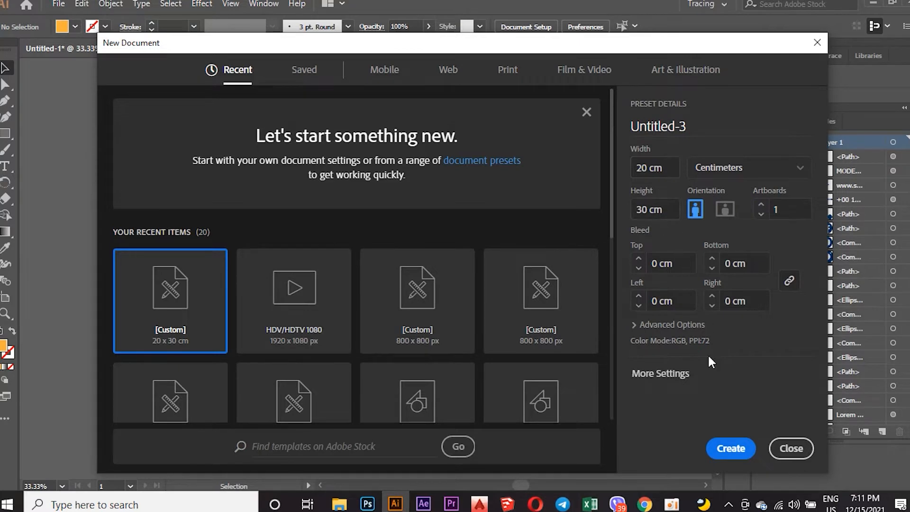
# - Create a 20 × 30 cm portrait document and draw a rectangle covering the whole artboard
pyautogui.click(731, 449)
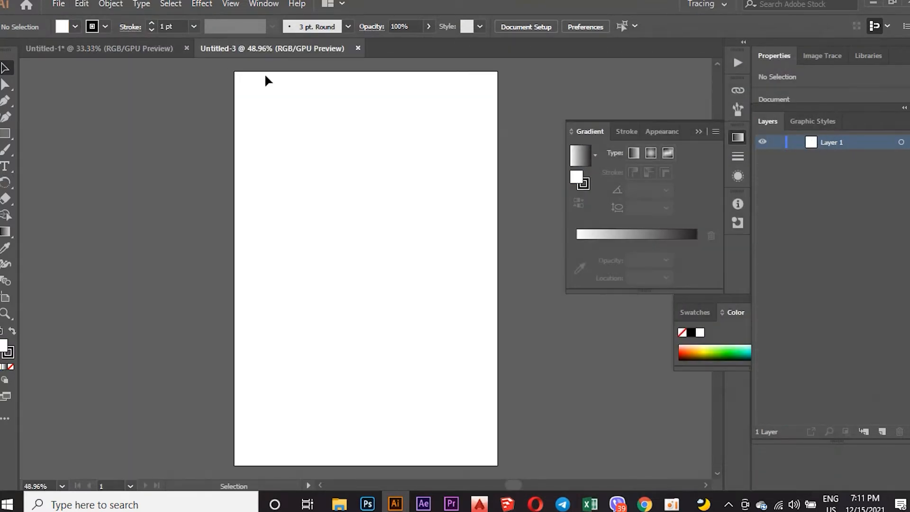
pyautogui.click(7, 134)
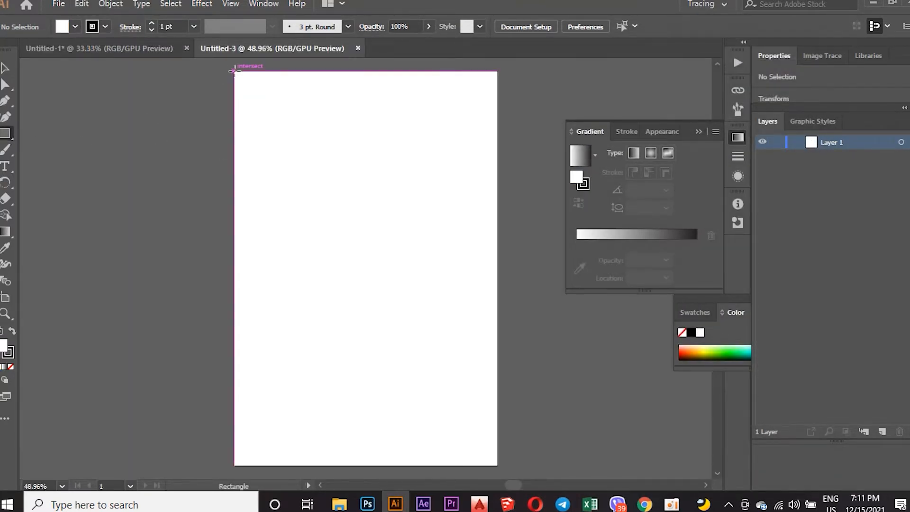
pyautogui.moveTo(235, 71); pyautogui.dragTo(498, 465)
pyautogui.press('v')
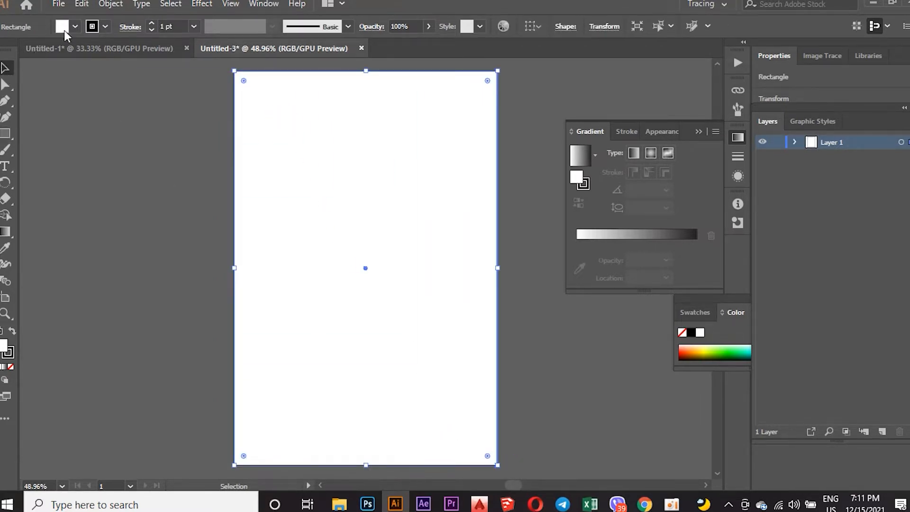
# - Remove the stroke from the background rectangle and lock the rectangle in place
pyautogui.click(95, 27)
pyautogui.click(2, 49)
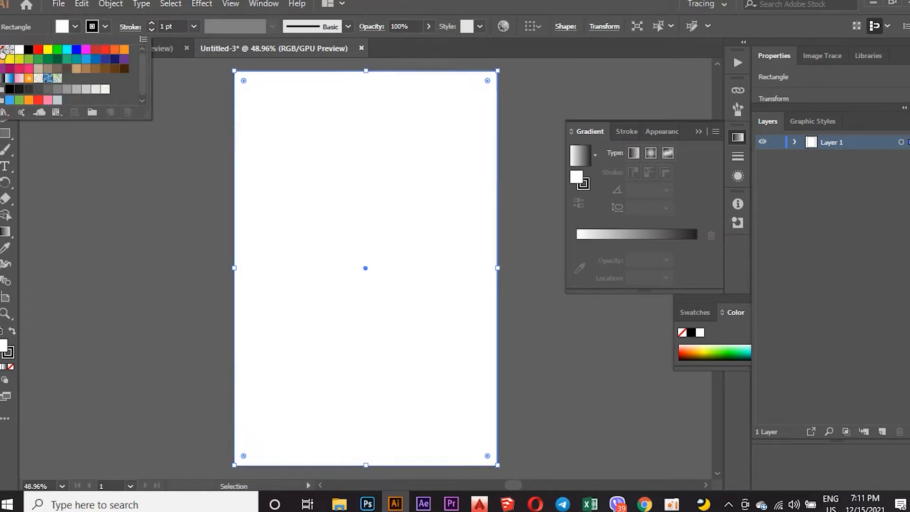
pyautogui.click(108, 5)
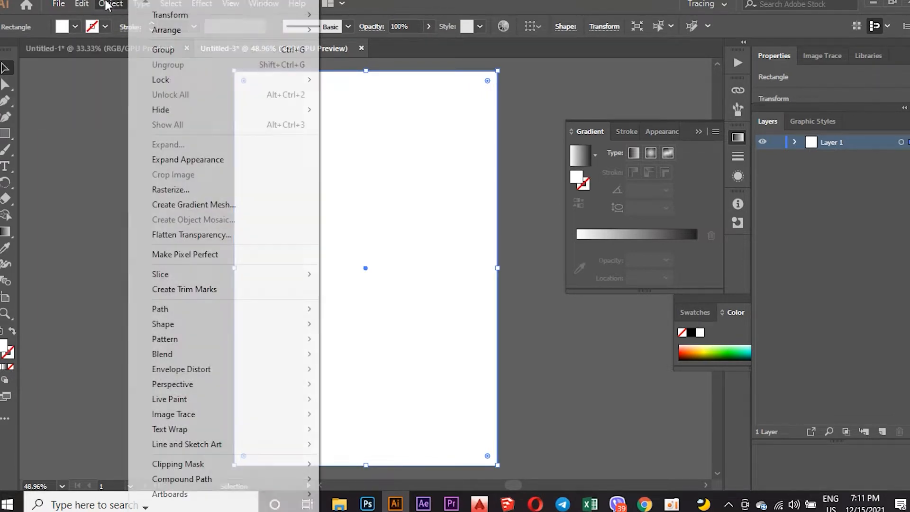
pyautogui.moveTo(174, 78)
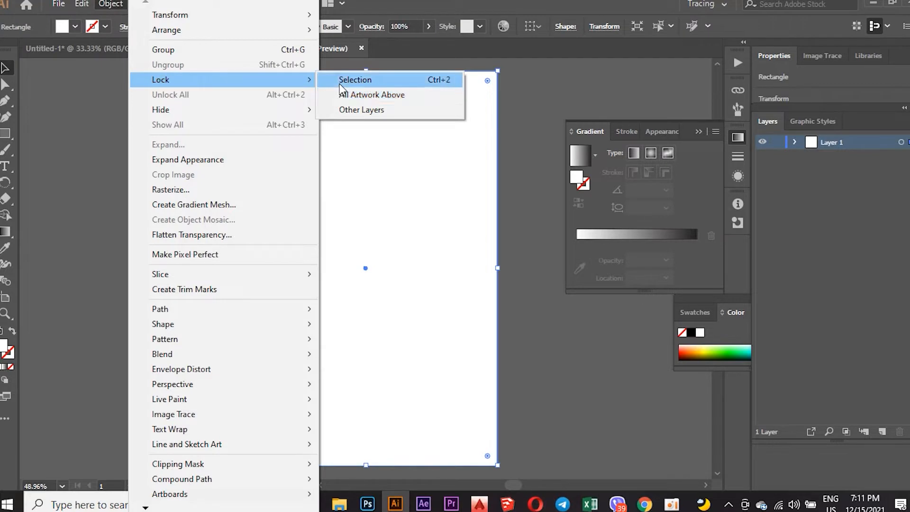
pyautogui.click(339, 81)
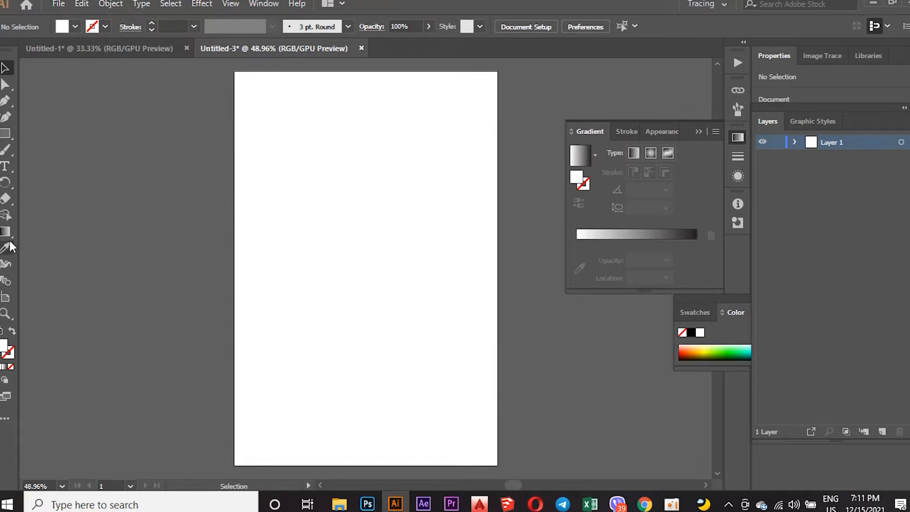
# - Draw a wide rectangle across the artboard's lower part, overhanging both sides and the bottom, and fill it with dark blue 003366
pyautogui.click(6, 134)
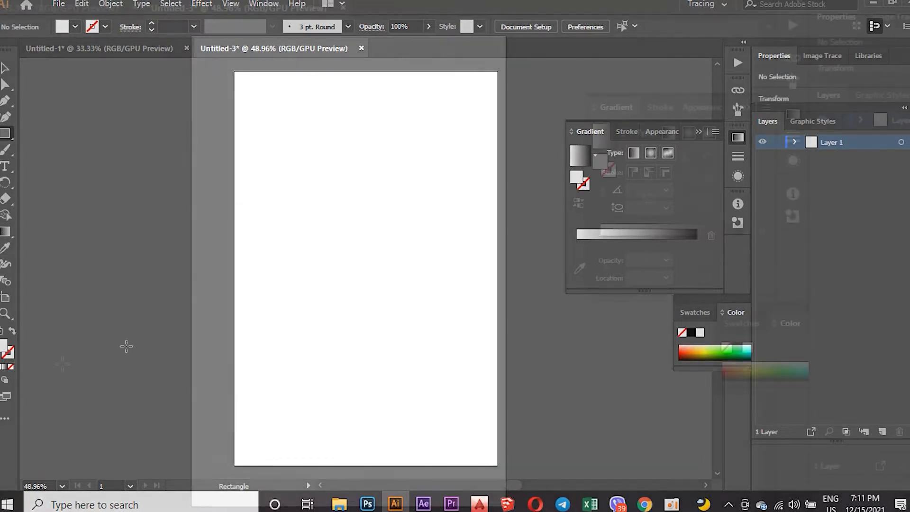
pyautogui.moveTo(126, 345); pyautogui.dragTo(597, 476)
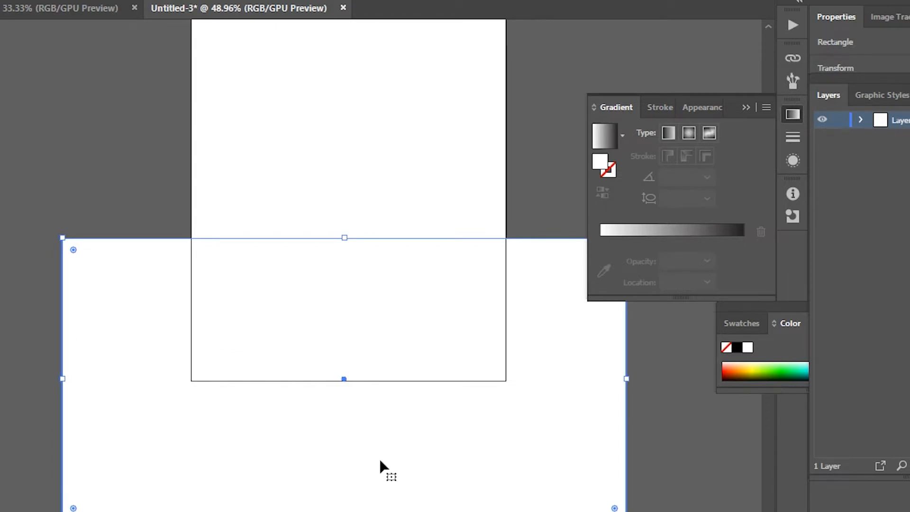
pyautogui.moveTo(360, 511); pyautogui.dragTo(360, 454)
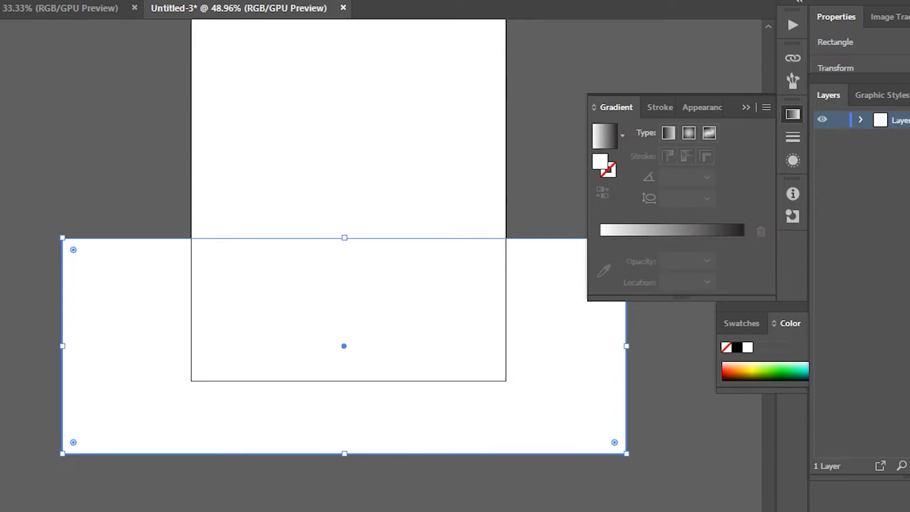
pyautogui.doubleClick(2, 379)
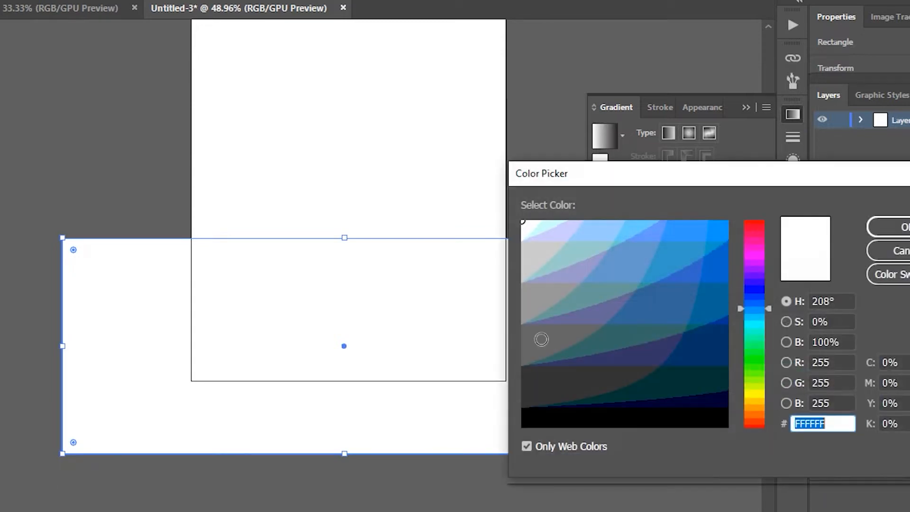
pyautogui.click(701, 341)
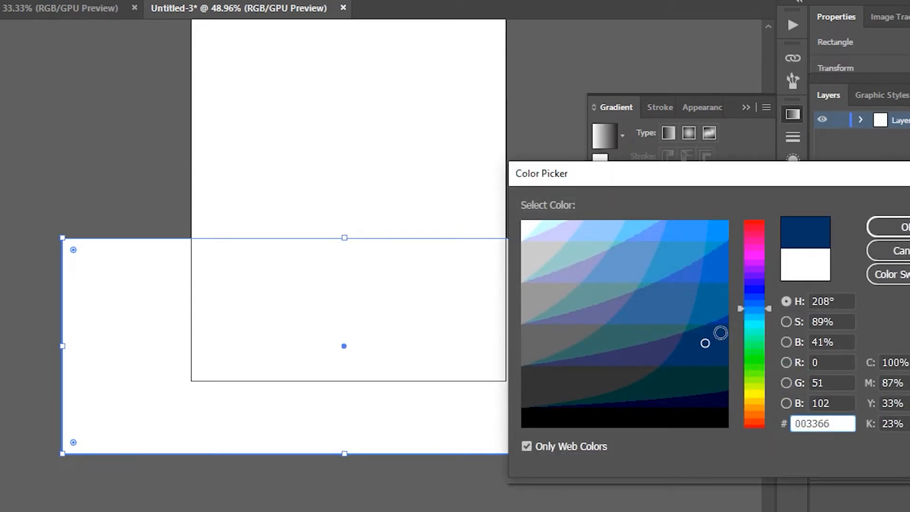
pyautogui.click(885, 229)
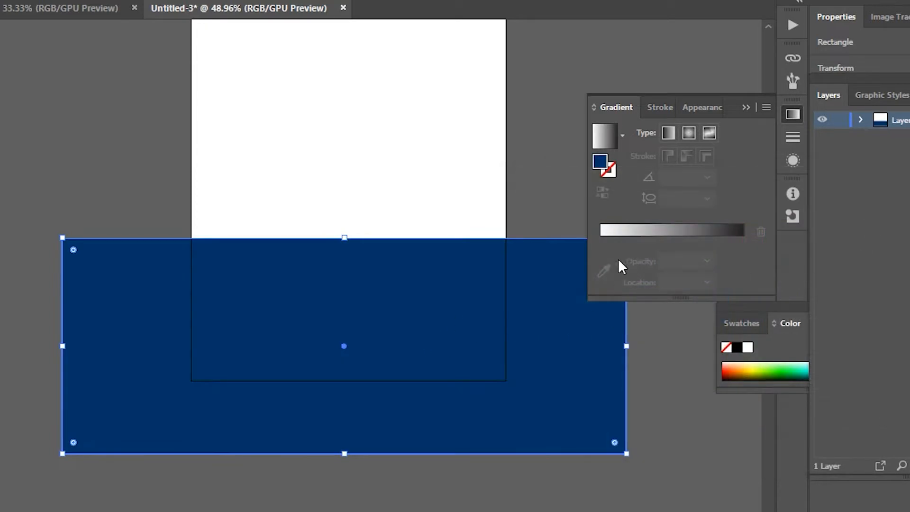
# - Rotate the blue rectangle clockwise so its upper edge slopes down to the right, and shift it slightly lower
pyautogui.scroll(-1, 14, 267)
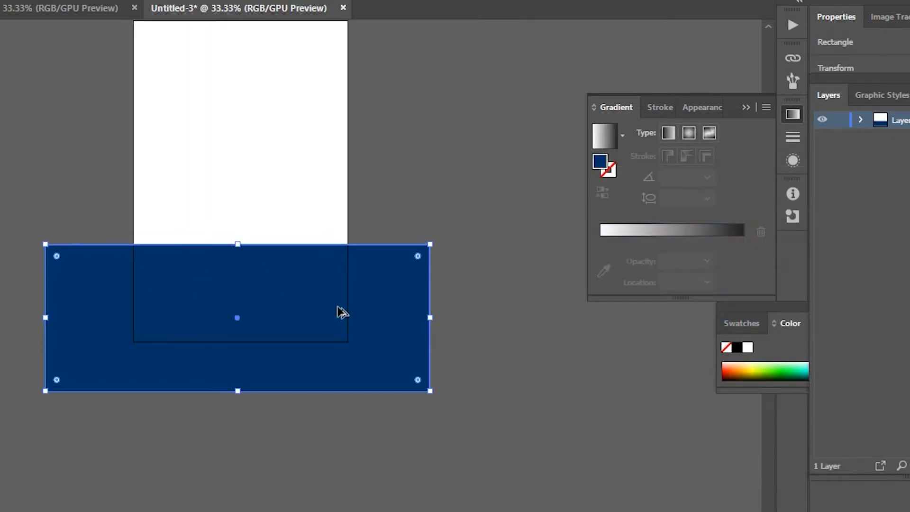
pyautogui.moveTo(433, 238); pyautogui.dragTo(451, 315)
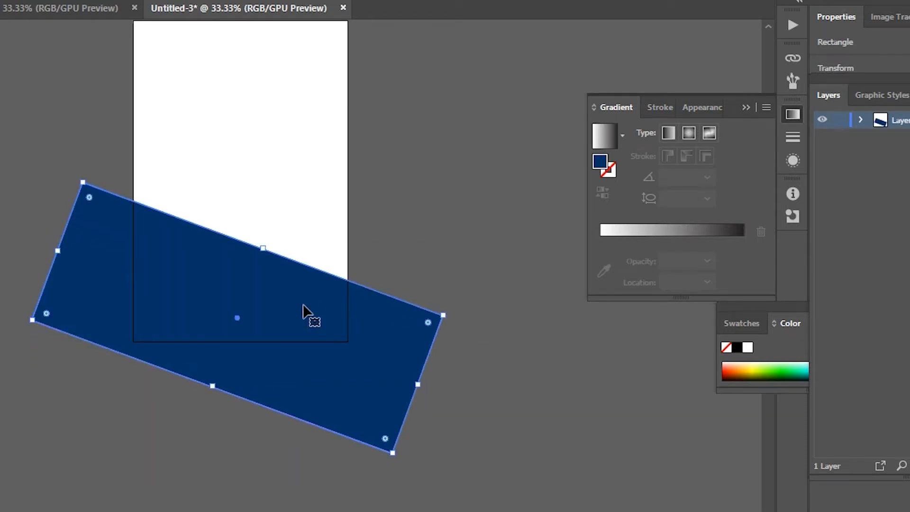
pyautogui.moveTo(294, 304); pyautogui.dragTo(291, 317)
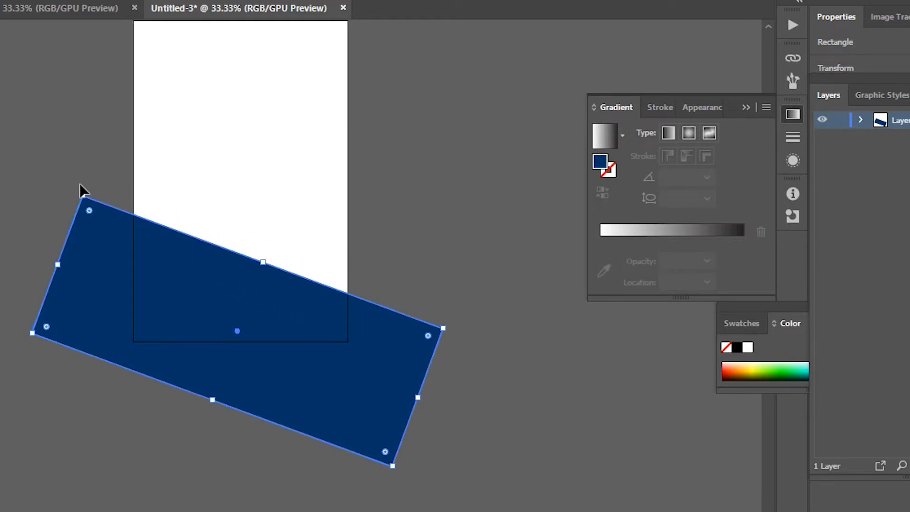
pyautogui.moveTo(447, 323); pyautogui.dragTo(447, 317)
pyautogui.moveTo(256, 302); pyautogui.dragTo(255, 309)
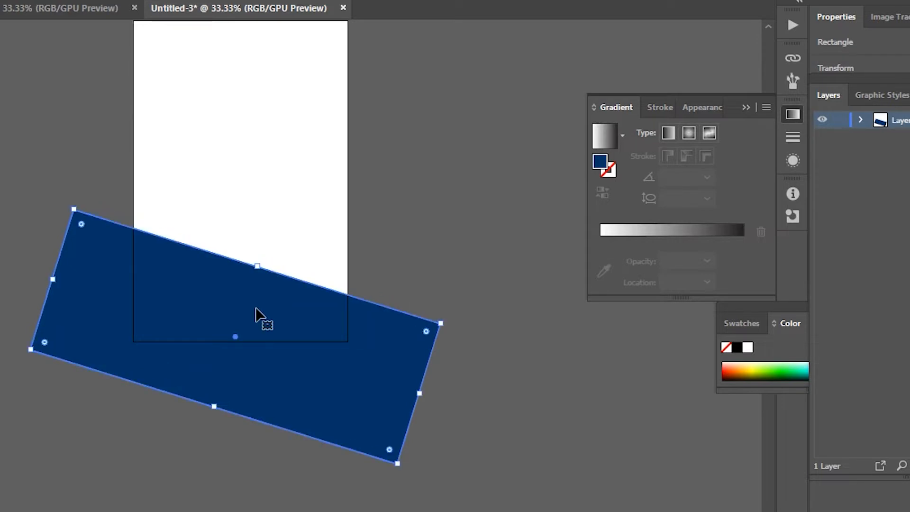
pyautogui.click(399, 251)
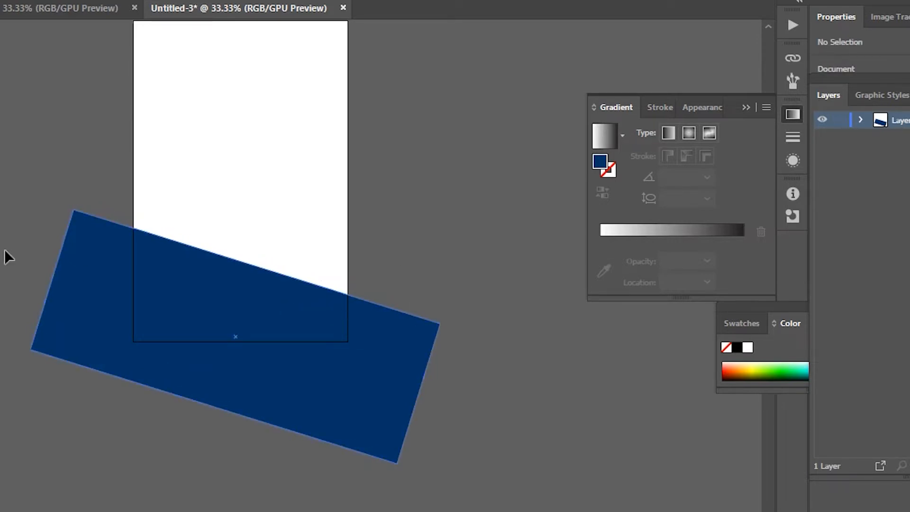
# - Draw a square over the middle right of the artboard, overlapping the blue rectangle, and remove its fill
pyautogui.moveTo(261, 188); pyautogui.dragTo(349, 241)
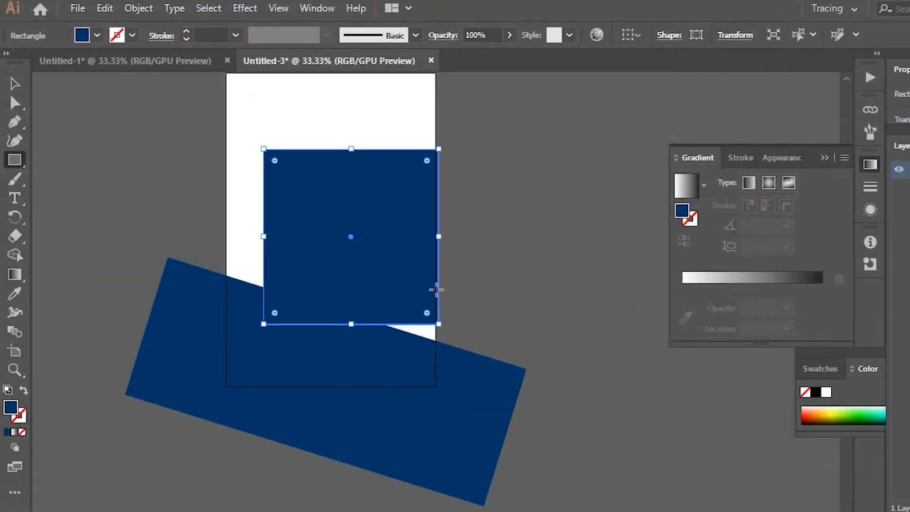
pyautogui.click(97, 35)
pyautogui.click(9, 62)
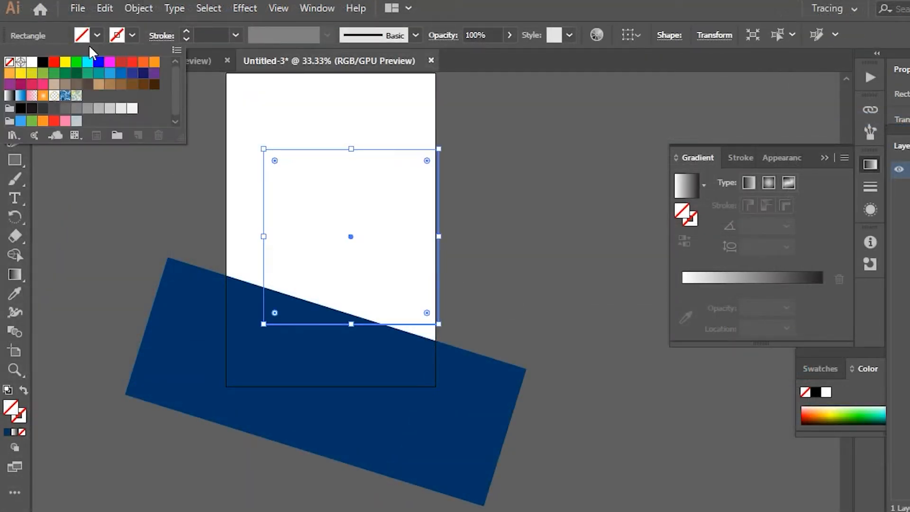
# - Give the unfilled square an orange stroke (R=247 G=147 B=30) with a weight of 100 pt
pyautogui.click(132, 35)
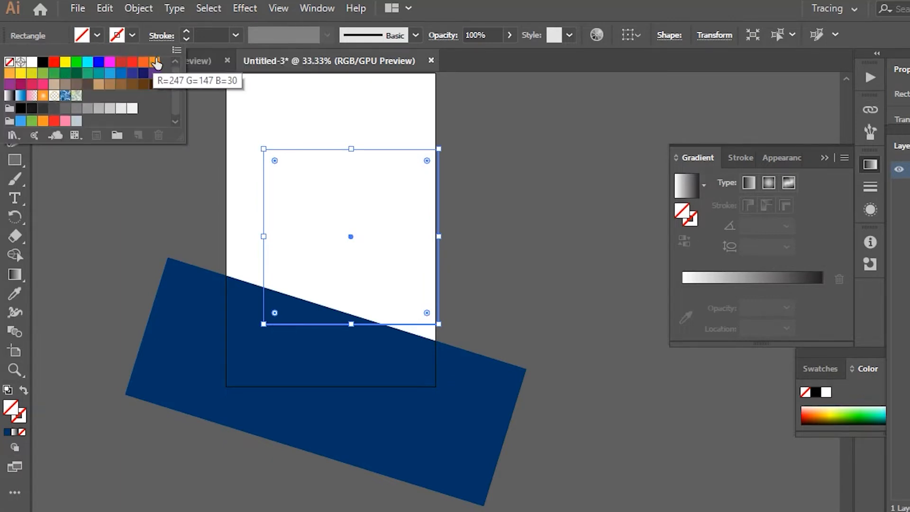
pyautogui.click(154, 62)
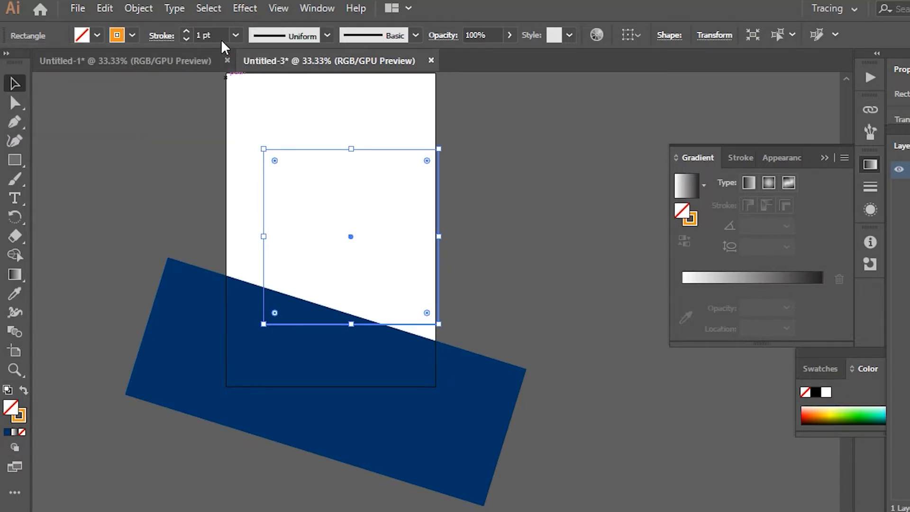
pyautogui.click(201, 30)
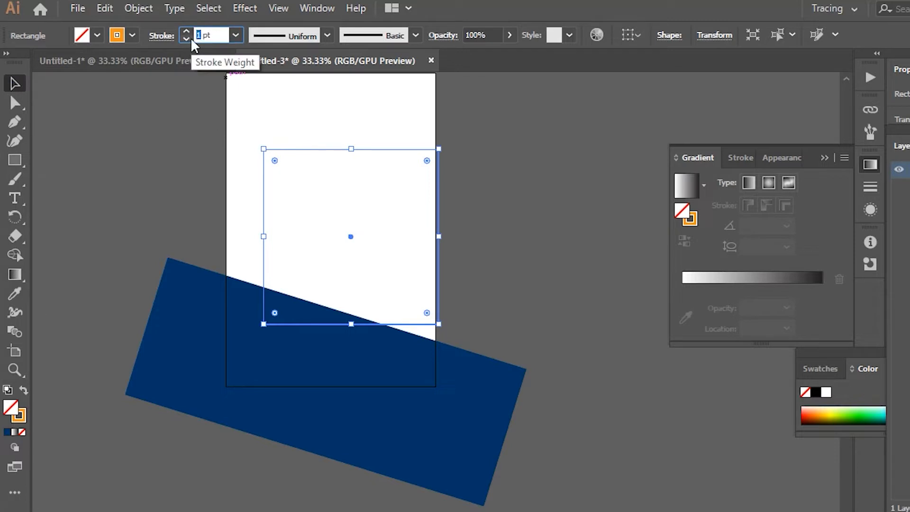
pyautogui.write('100')
pyautogui.click(188, 136)
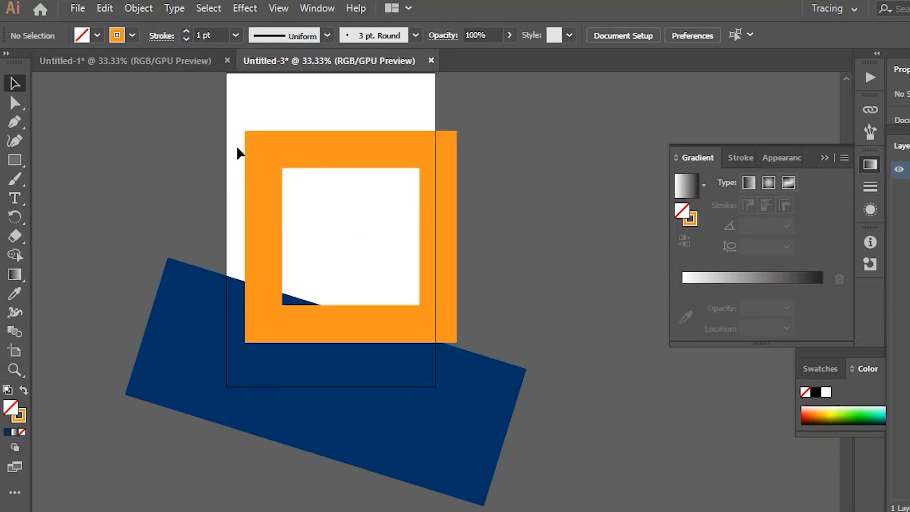
# - Move the orange frame over the artboard's lower right edge and expand its fill and stroke into shapes
pyautogui.moveTo(307, 154); pyautogui.dragTo(432, 242)
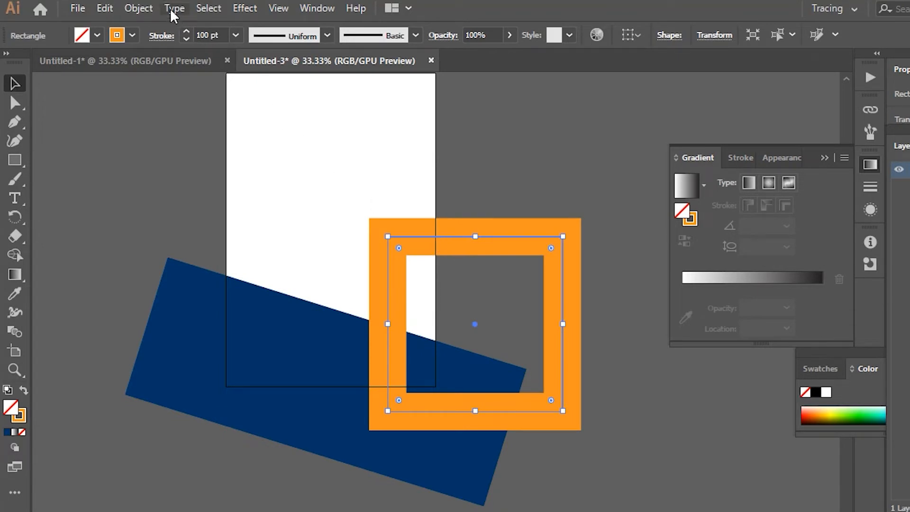
pyautogui.click(141, 9)
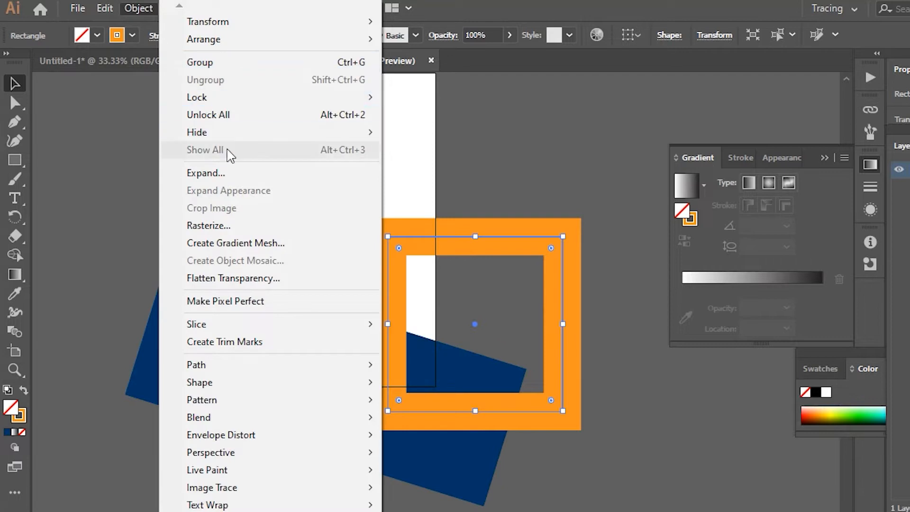
pyautogui.click(238, 175)
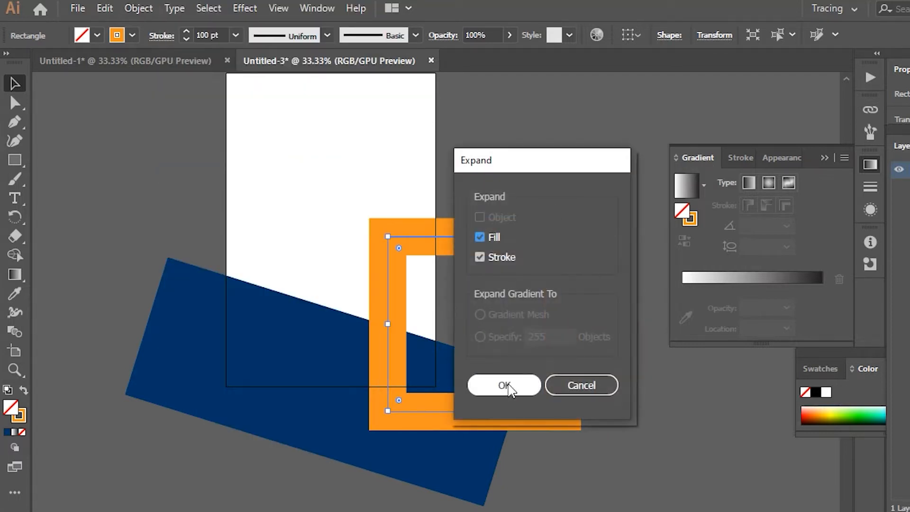
pyautogui.click(509, 384)
# - Rotate the expanded orange frame into a diamond overlapping the artboard's right edge
pyautogui.moveTo(580, 207); pyautogui.dragTo(475, 158)
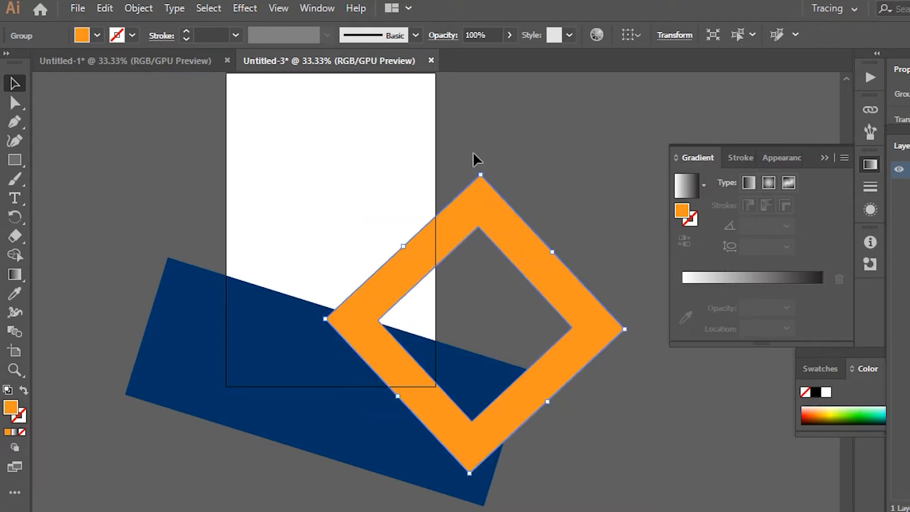
pyautogui.moveTo(540, 270)
pyautogui.mouseDown()
pyautogui.moveTo(544, 264)
pyautogui.moveTo(545, 278)
pyautogui.moveTo(536, 274)
pyautogui.mouseUp()
pyautogui.click(548, 120)
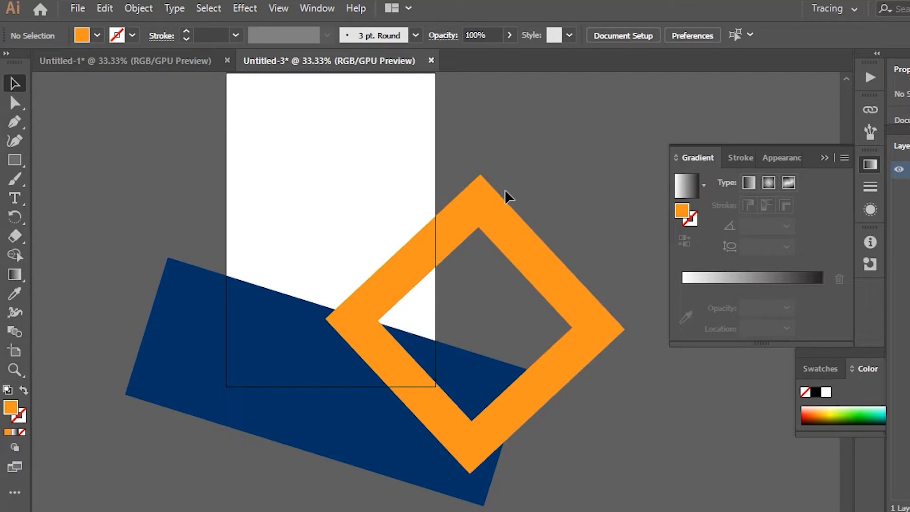
# - Move the orange diamond and the tilted blue rectangle slightly upward
pyautogui.moveTo(497, 214); pyautogui.dragTo(497, 206)
pyautogui.keyDown('shift'); pyautogui.click(450, 353); pyautogui.keyUp('shift')
pyautogui.moveTo(450, 353); pyautogui.dragTo(450, 341)
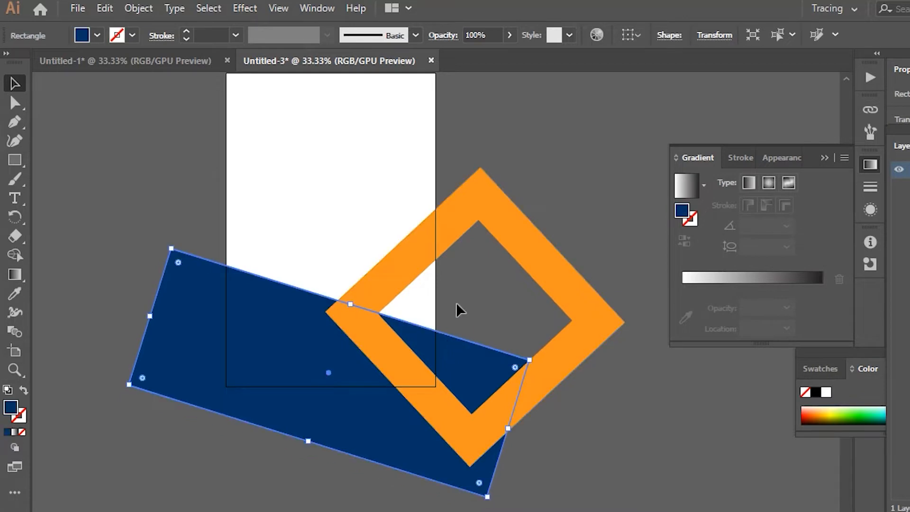
pyautogui.click(531, 163)
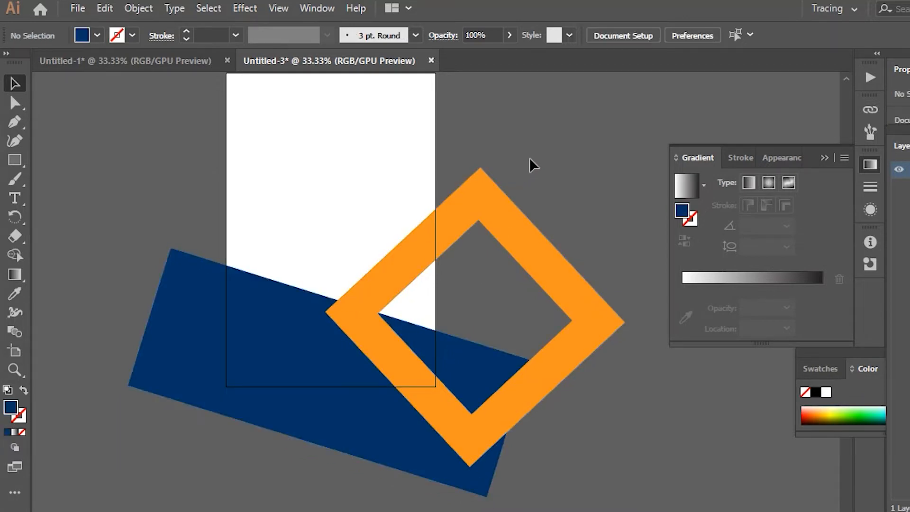
# - Raise the orange diamond a little further and nudge the blue rectangle up until its upper edge meets the diamond's inner left corner
pyautogui.click(486, 210)
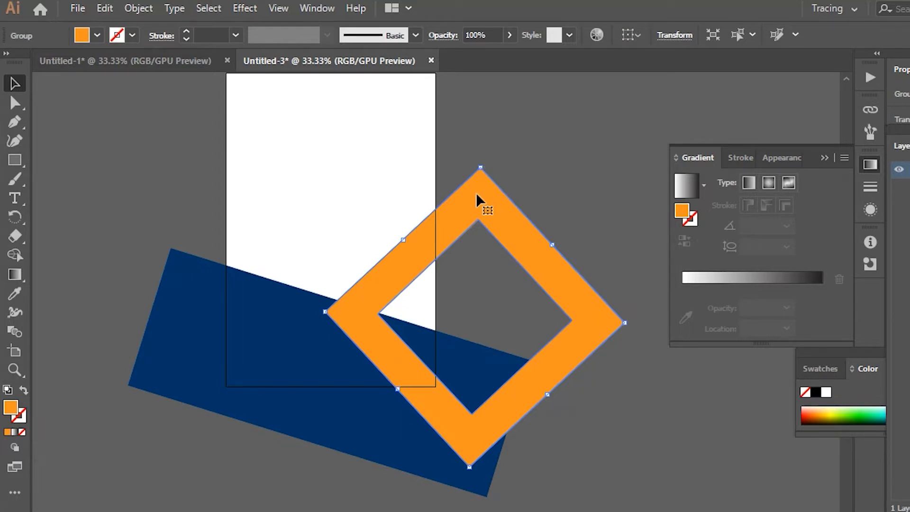
pyautogui.moveTo(476, 190); pyautogui.dragTo(477, 189)
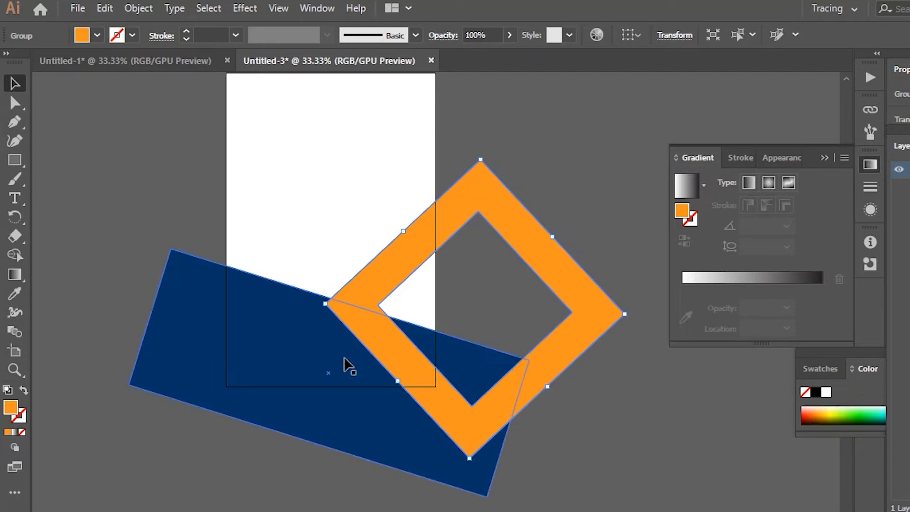
pyautogui.moveTo(344, 361); pyautogui.dragTo(344, 353)
pyautogui.press('Up')
pyautogui.press('Up')
pyautogui.press('Up')
pyautogui.press('Up')
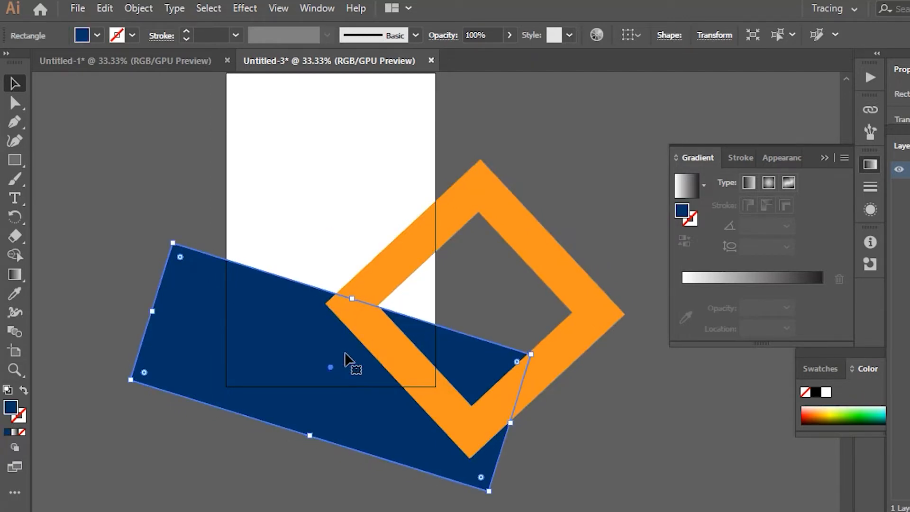
pyautogui.press('Up')
pyautogui.press('Up')
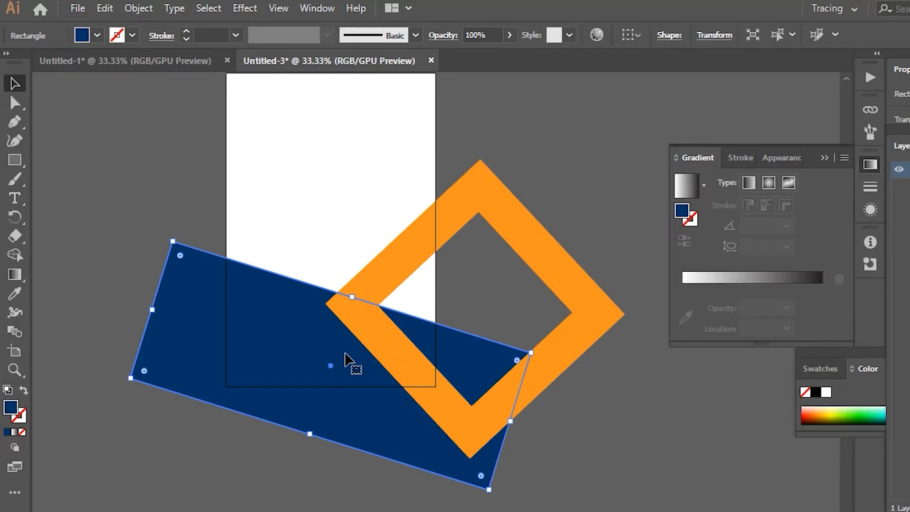
# - Duplicate the orange diamond frame and offset the copy slightly down and to the right of the original
pyautogui.click(499, 152)
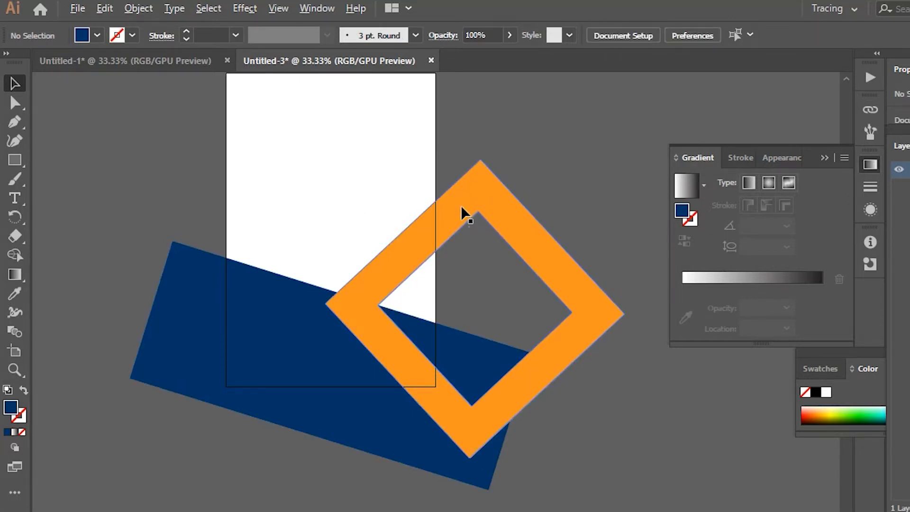
pyautogui.moveTo(463, 213)
pyautogui.mouseDown()
pyautogui.moveTo(481, 215)
pyautogui.moveTo(465, 229)
pyautogui.mouseUp()
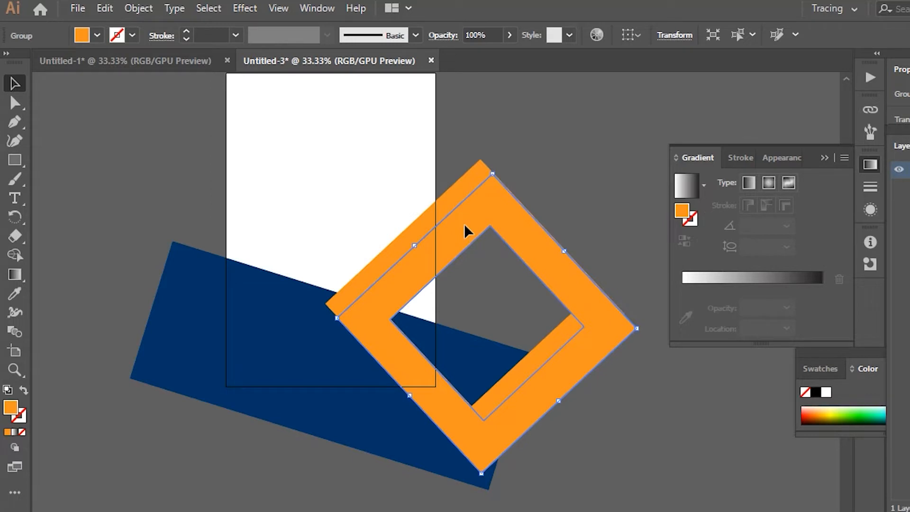
pyautogui.moveTo(465, 226); pyautogui.dragTo(468, 228)
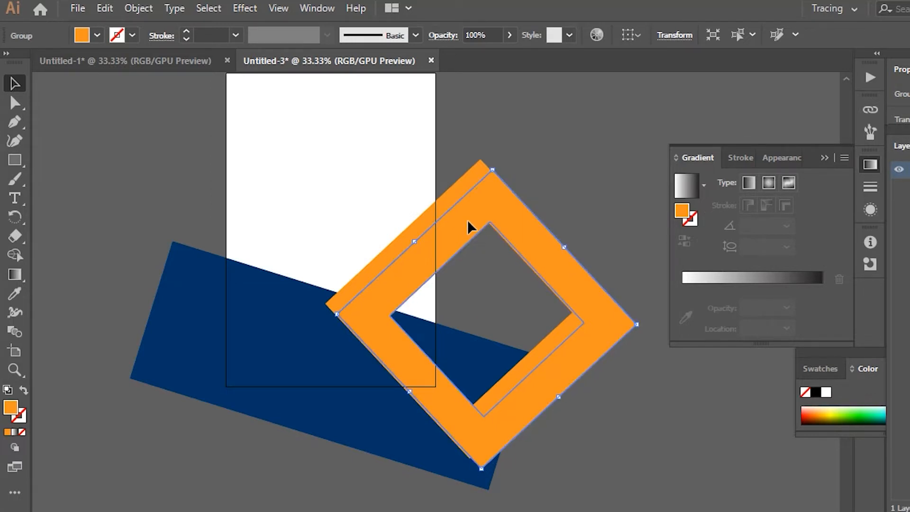
pyautogui.moveTo(468, 228); pyautogui.dragTo(466, 224)
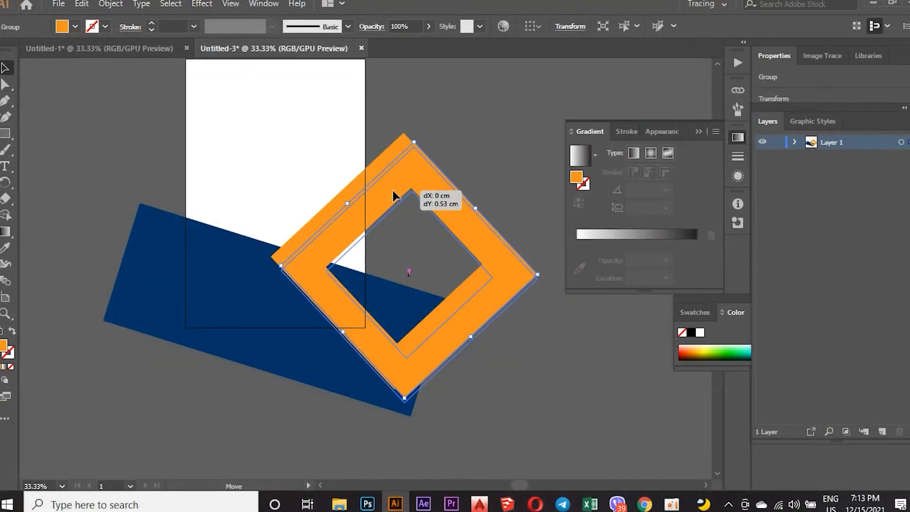
pyautogui.moveTo(393, 191); pyautogui.dragTo(393, 190)
pyautogui.press('Down')
pyautogui.press('Down')
pyautogui.press('Down')
pyautogui.press('Down')
pyautogui.press('Down')
pyautogui.press('Down')
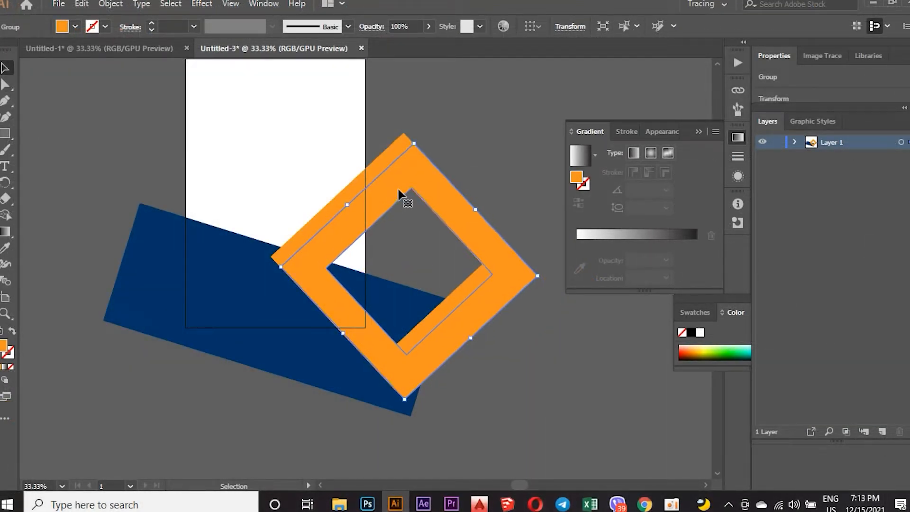
# - Fill the duplicated diamond frame with white and set its opacity to 17%
pyautogui.click(75, 27)
pyautogui.click(20, 50)
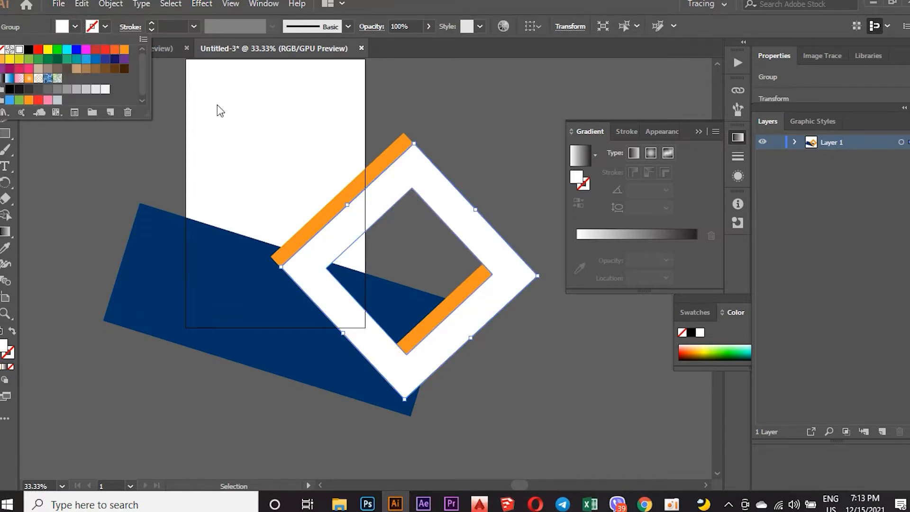
pyautogui.click(392, 27)
pyautogui.write('17')
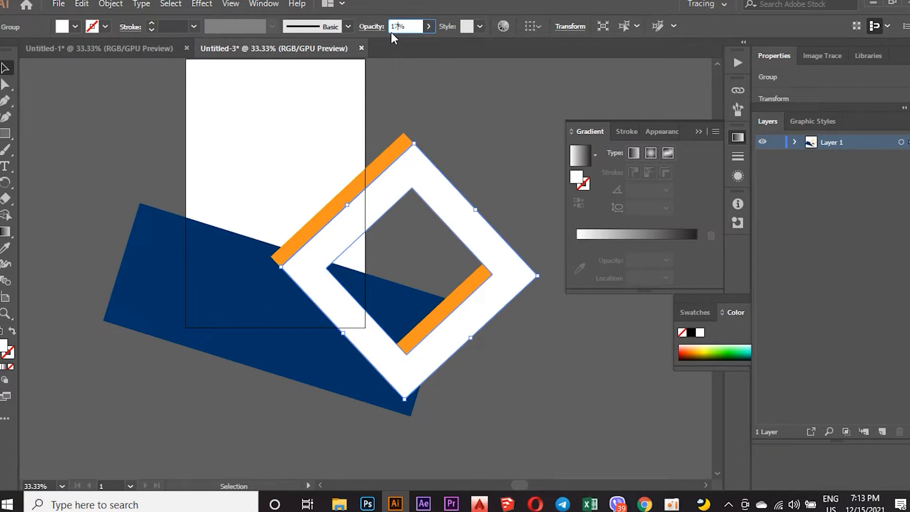
pyautogui.click(436, 107)
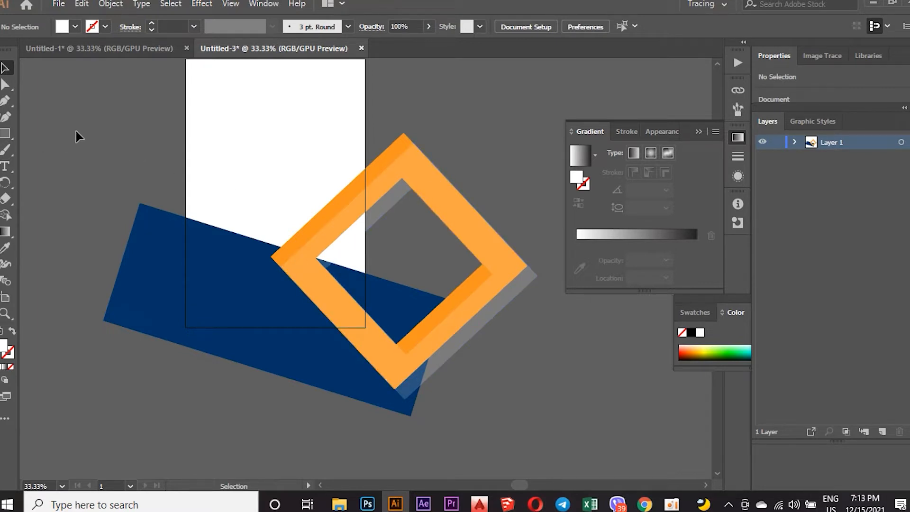
# - Duplicate the tilted dark blue rectangle to the lower right, across the diamond's opening
pyautogui.scroll(2, 91, 191)
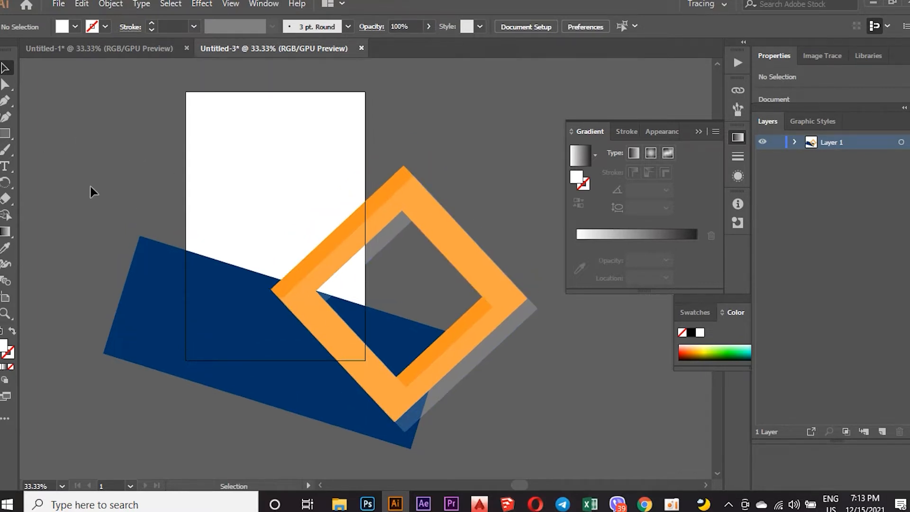
pyautogui.scroll(-1, 92, 193)
pyautogui.scroll(1, 93, 192)
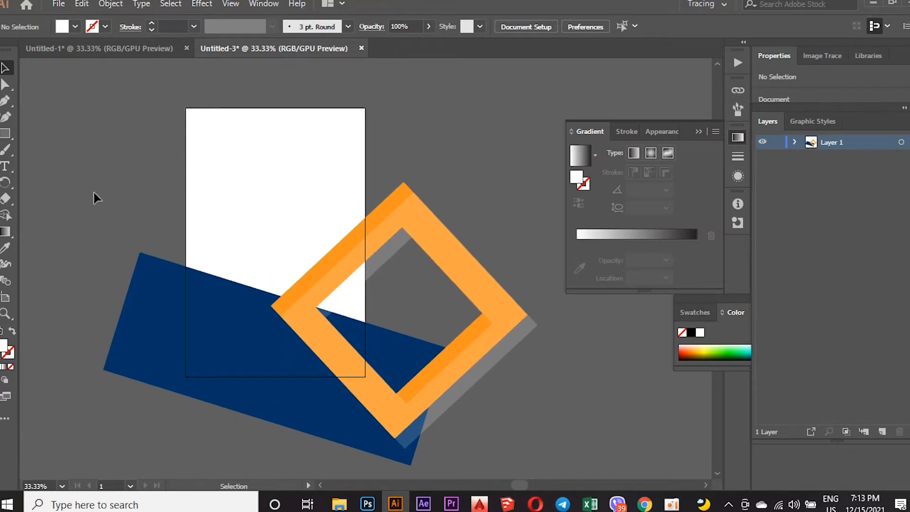
pyautogui.click(215, 336)
pyautogui.moveTo(266, 352); pyautogui.dragTo(392, 372)
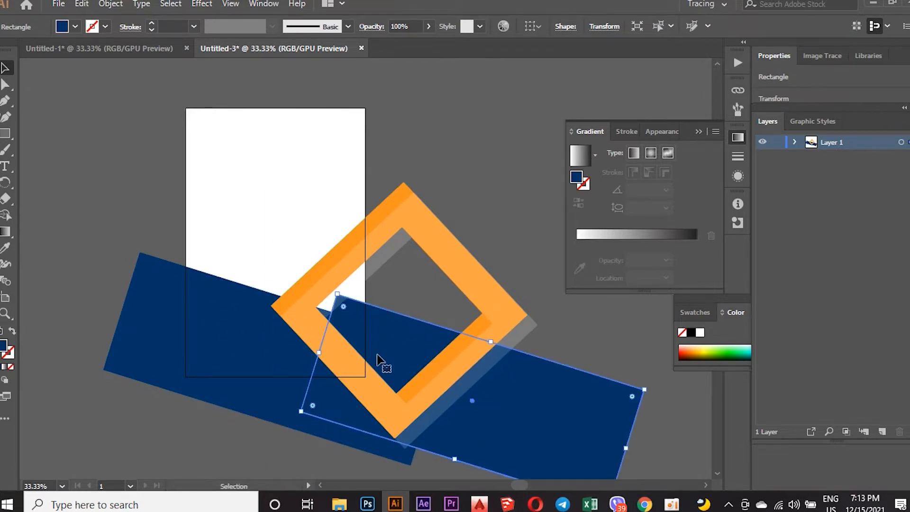
# - Rotate the rectangle copy clockwise until it runs parallel to the diamond's sides and position it behind the frame's lower left side
pyautogui.scroll(-3, 370, 341)
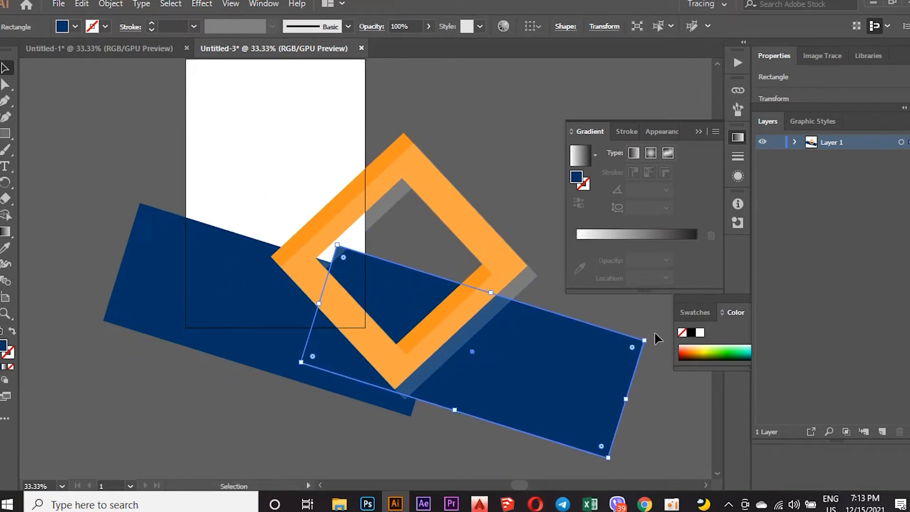
pyautogui.moveTo(648, 336); pyautogui.dragTo(623, 427)
pyautogui.moveTo(495, 392); pyautogui.dragTo(462, 416)
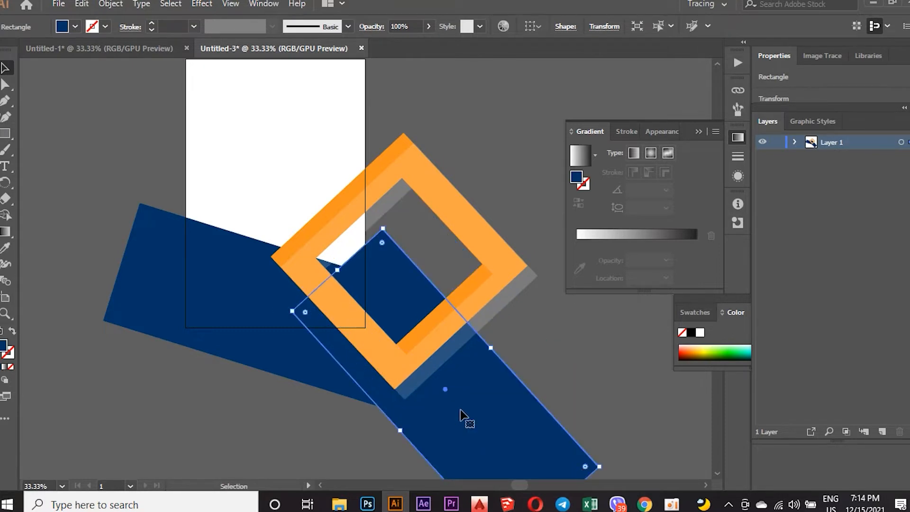
pyautogui.moveTo(464, 400); pyautogui.dragTo(457, 395)
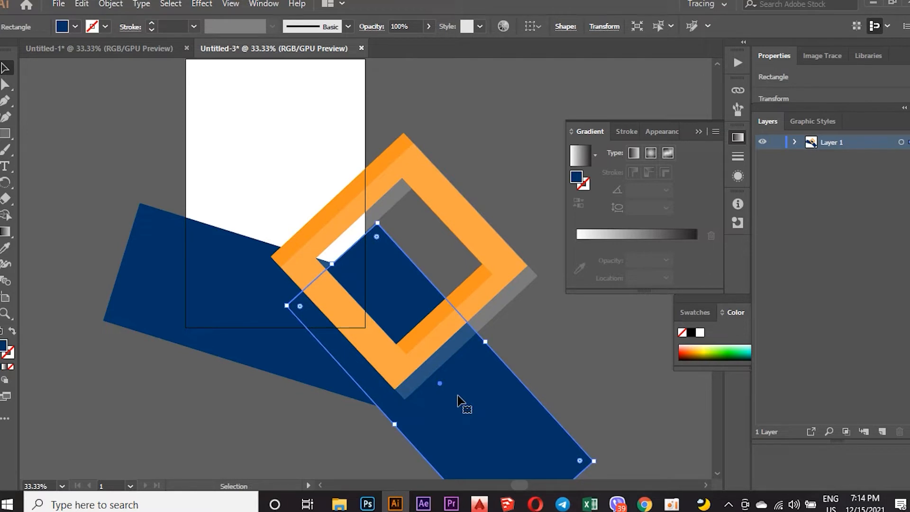
pyautogui.moveTo(458, 396); pyautogui.dragTo(460, 396)
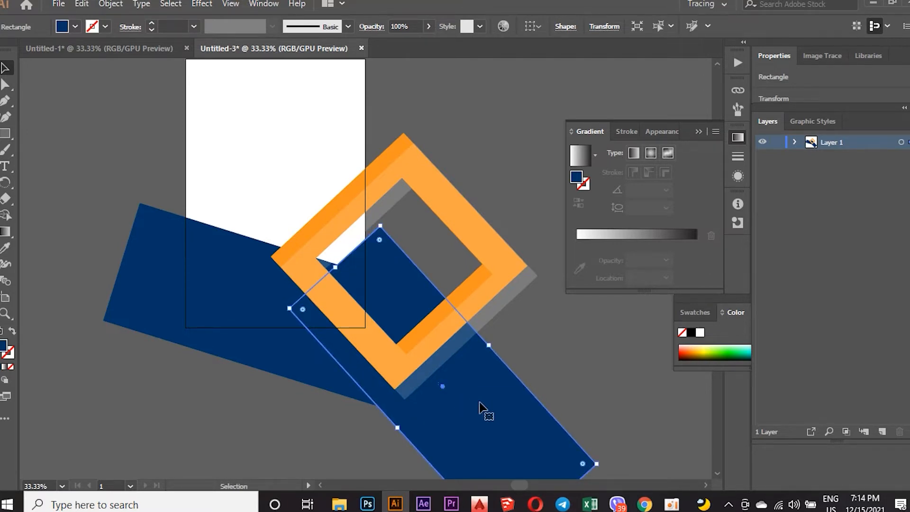
# - Fill the rotated rectangle copy with a lighter medium blue and shift it slightly down and left
pyautogui.click(75, 27)
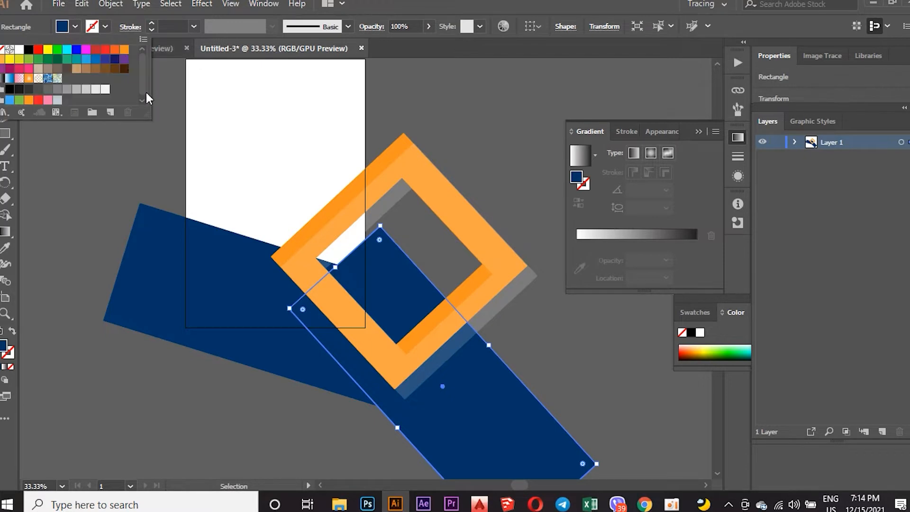
pyautogui.click(92, 59)
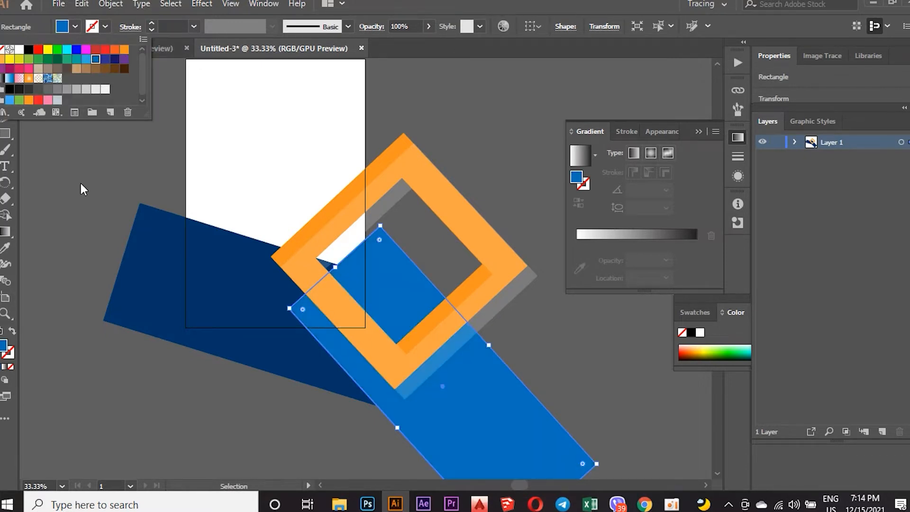
pyautogui.click(82, 173)
pyautogui.click(93, 173)
pyautogui.scroll(-2, 142, 190)
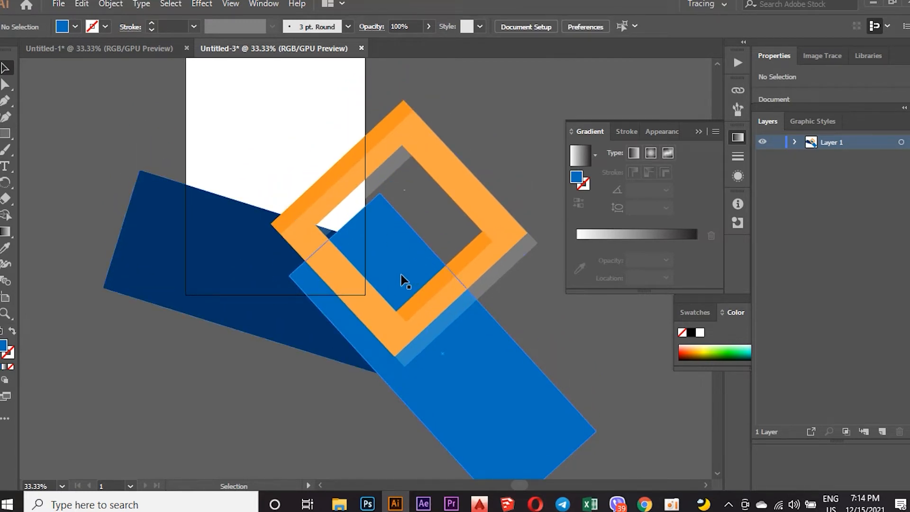
pyautogui.moveTo(393, 268)
pyautogui.mouseDown()
pyautogui.moveTo(402, 281)
pyautogui.moveTo(384, 268)
pyautogui.mouseUp()
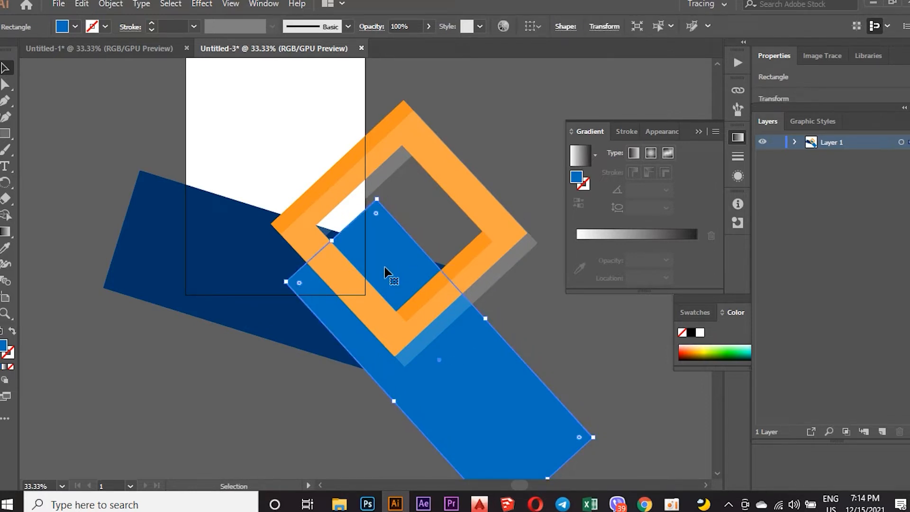
# - Check the finished flyer in the Untitled-1 document and return to Untitled-3
pyautogui.click(98, 44)
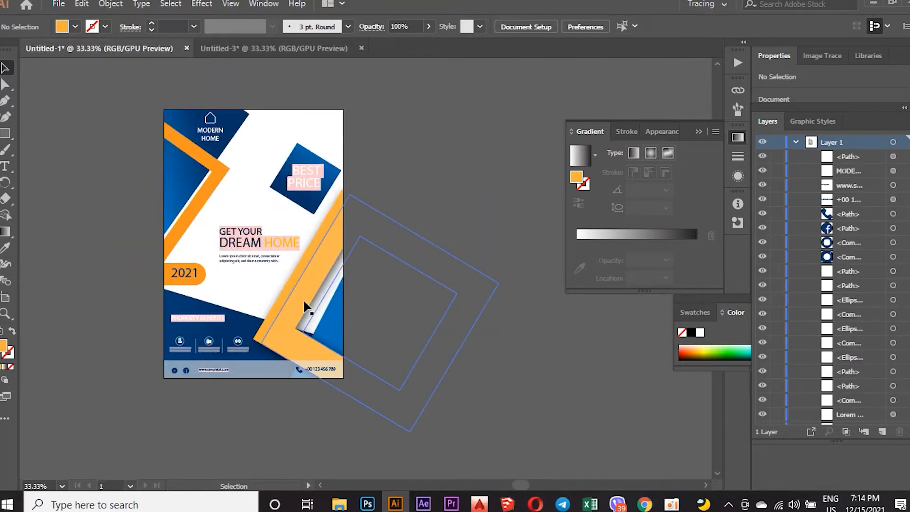
pyautogui.click(245, 50)
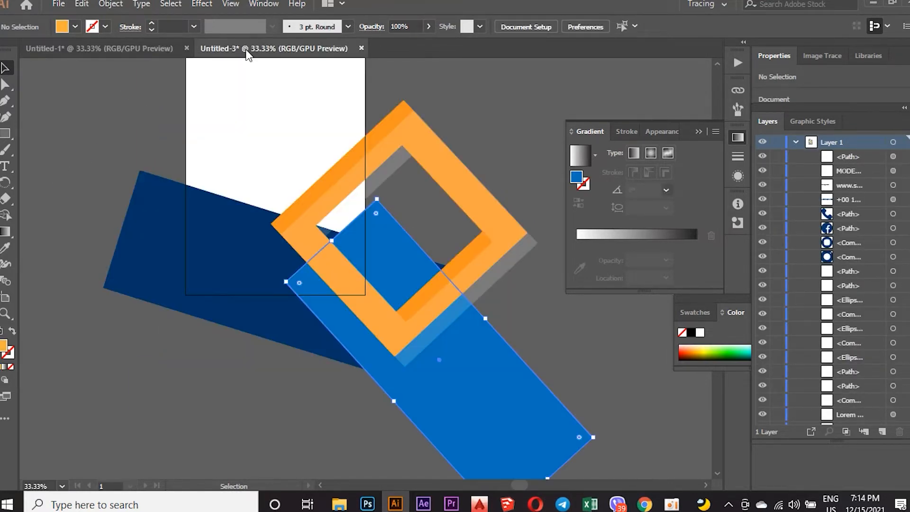
pyautogui.click(389, 206)
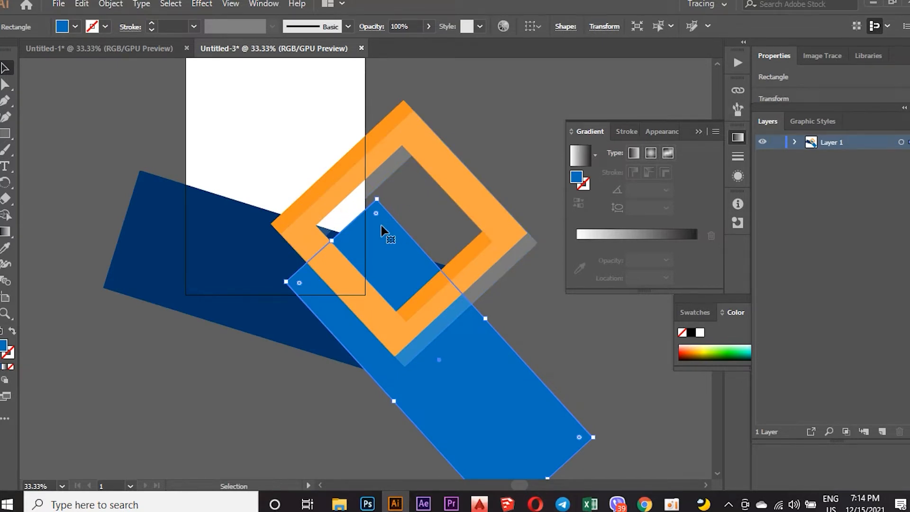
# - Draw a square over the artboard's upper left corner and sample the tilted rectangle's dark blue as its fill
pyautogui.click(145, 114)
pyautogui.scroll(2, 171, 147)
pyautogui.scroll(1, 166, 158)
pyautogui.click(5, 133)
pyautogui.moveTo(148, 101); pyautogui.dragTo(204, 157)
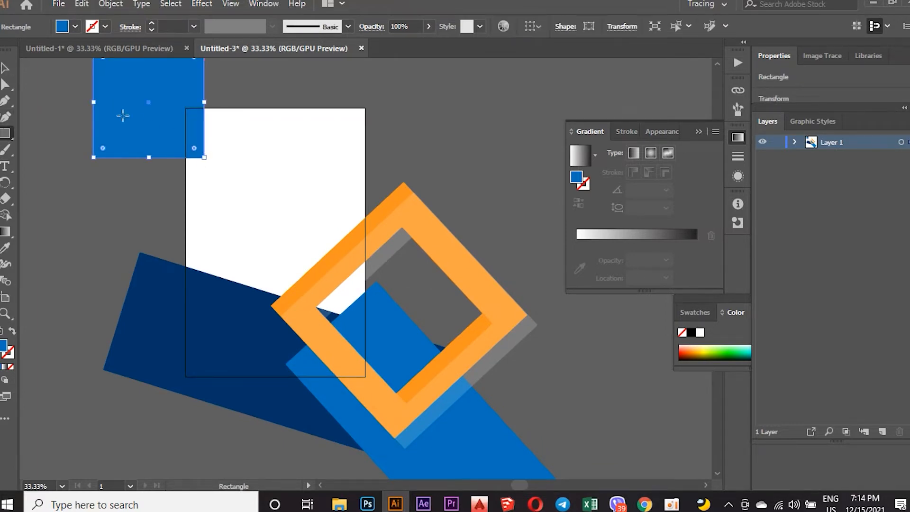
pyautogui.click(7, 71)
pyautogui.moveTo(157, 95); pyautogui.dragTo(165, 136)
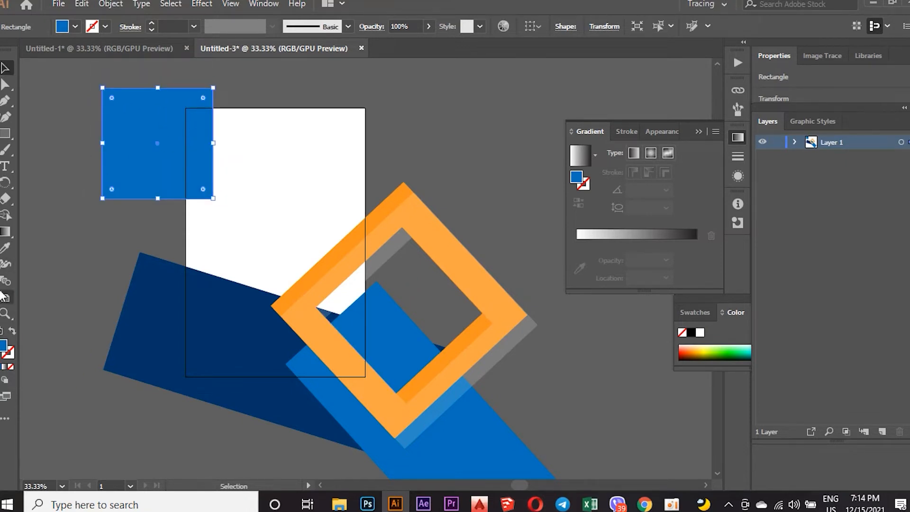
pyautogui.click(6, 247)
pyautogui.click(156, 310)
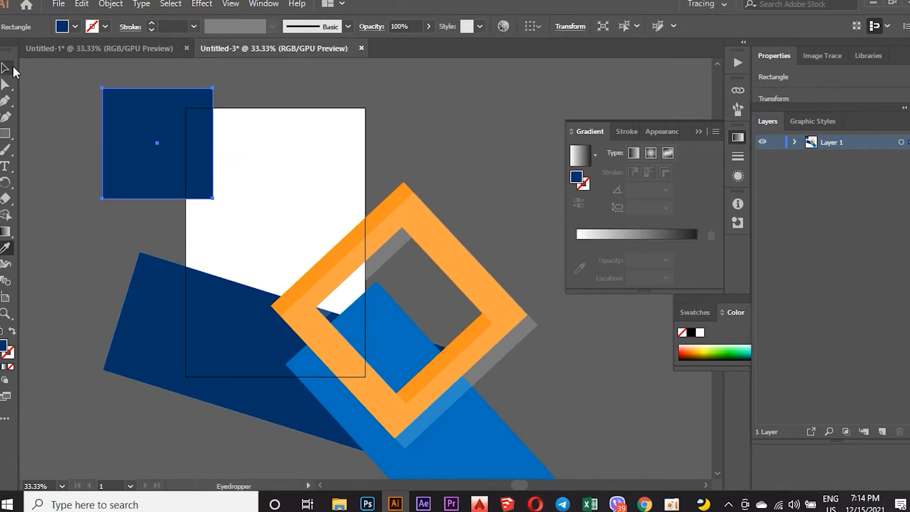
# - Rotate the dark blue square clockwise, enlarge it slightly and shift it a little left over the artboard's corner
pyautogui.click(6, 67)
pyautogui.moveTo(214, 83); pyautogui.dragTo(238, 116)
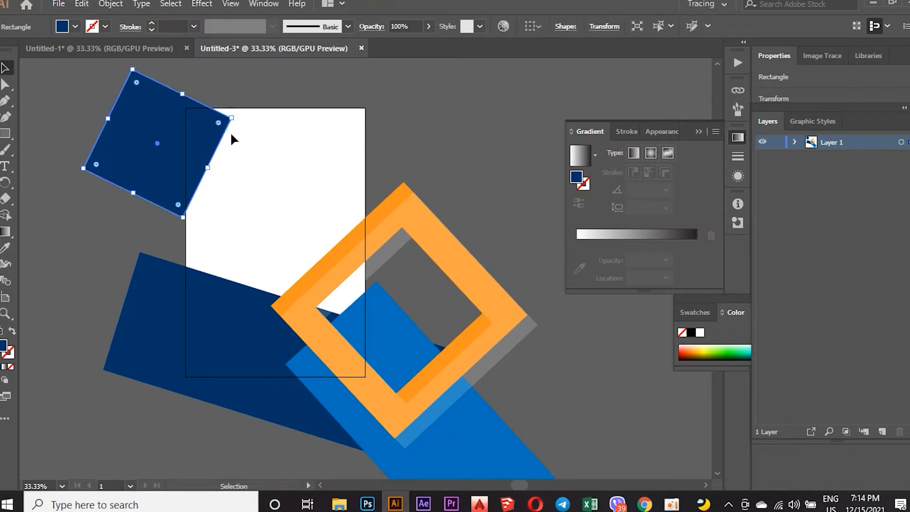
pyautogui.moveTo(232, 117); pyautogui.dragTo(258, 128)
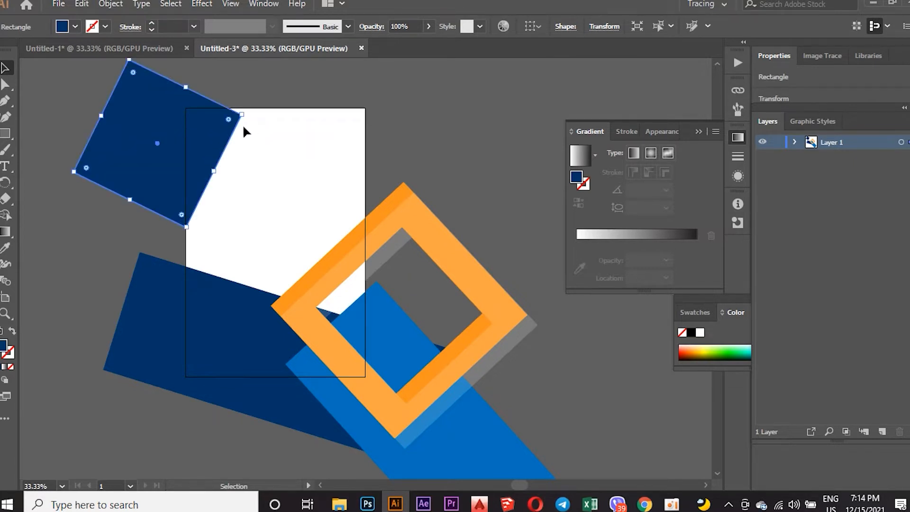
pyautogui.click(79, 93)
pyautogui.moveTo(209, 149); pyautogui.dragTo(203, 146)
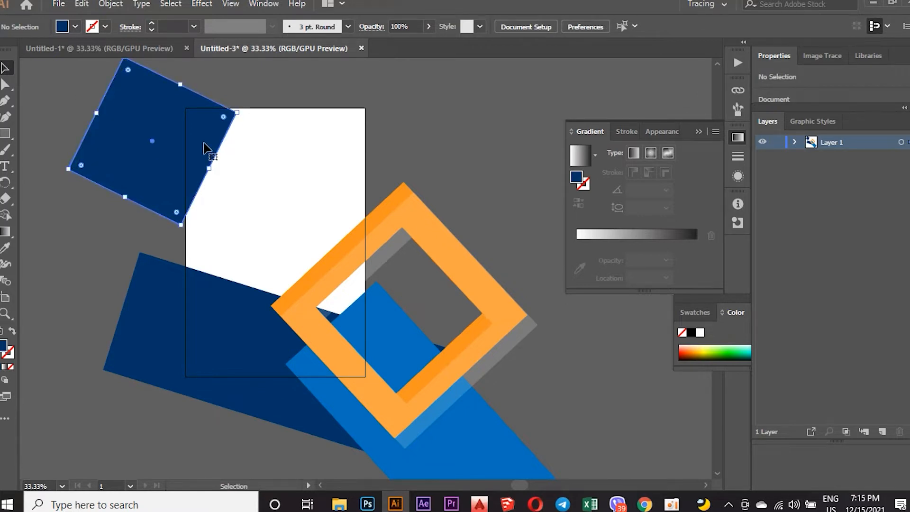
pyautogui.click(73, 112)
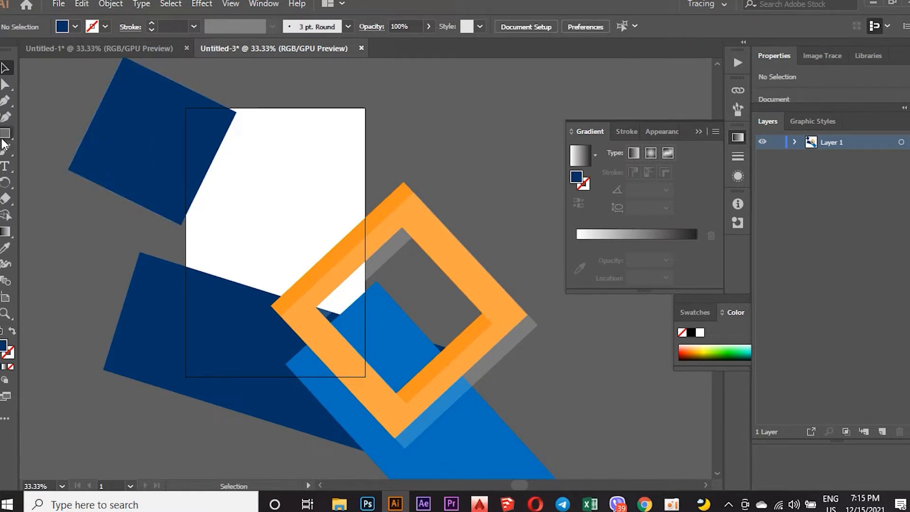
# - Duplicate the tilted dark blue square down and to the right, giving the copy an orange stroke and no fill
pyautogui.moveTo(137, 146); pyautogui.dragTo(172, 175)
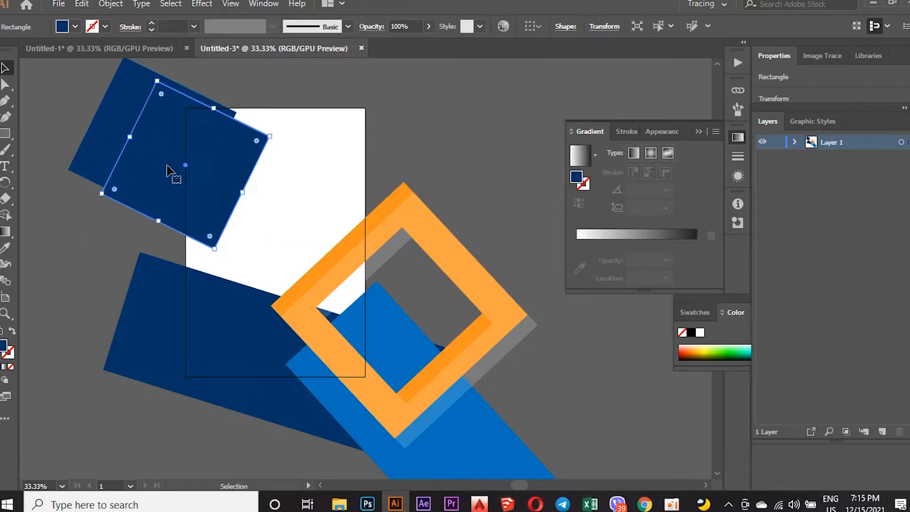
pyautogui.click(74, 26)
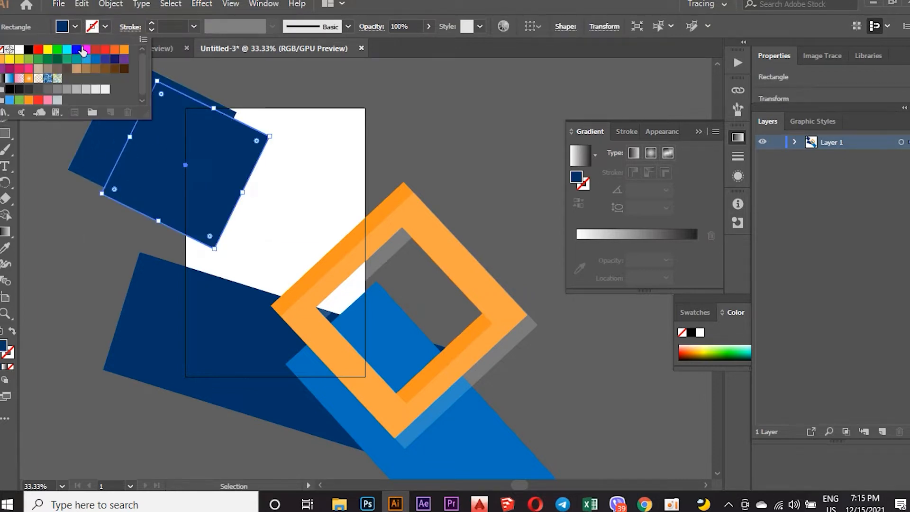
pyautogui.click(125, 49)
pyautogui.click(75, 27)
pyautogui.click(74, 27)
pyautogui.click(2, 49)
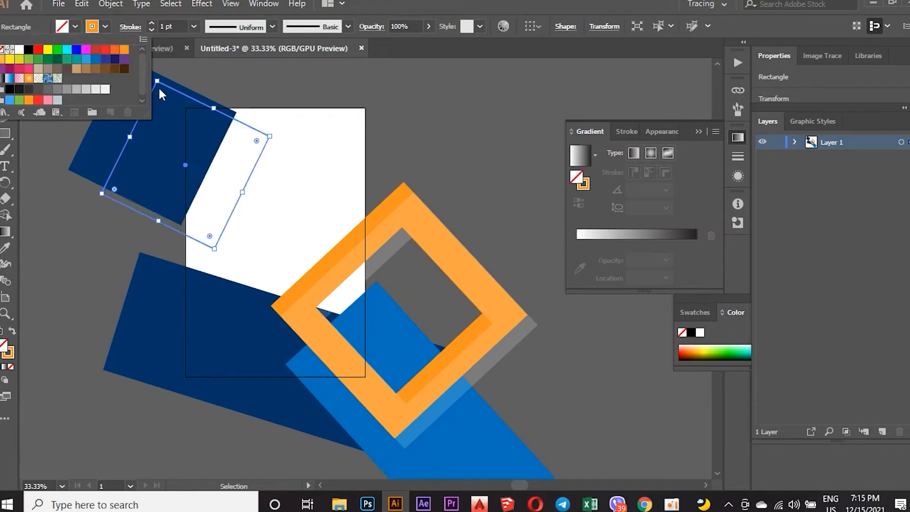
# - Set the stroke weight of the orange outlined square over the artboard's upper left corner to 40 pt
pyautogui.click(165, 26)
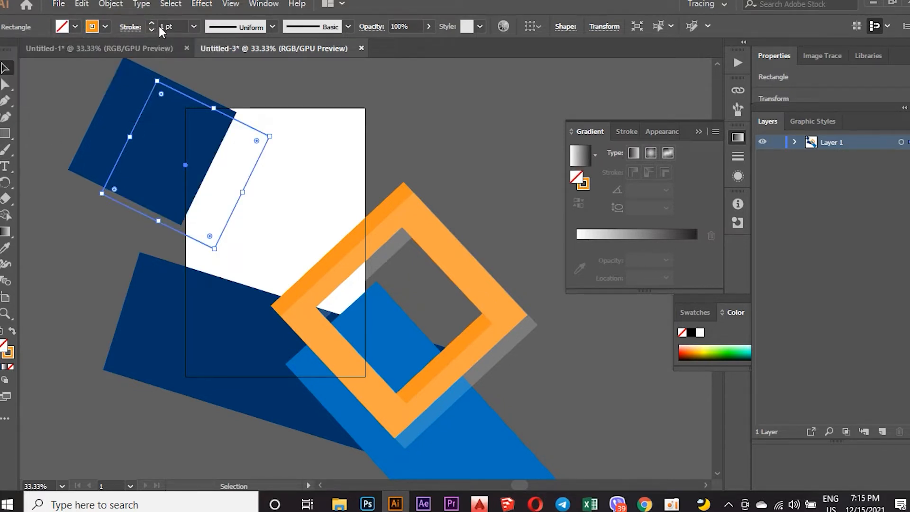
pyautogui.moveTo(166, 25); pyautogui.dragTo(158, 29)
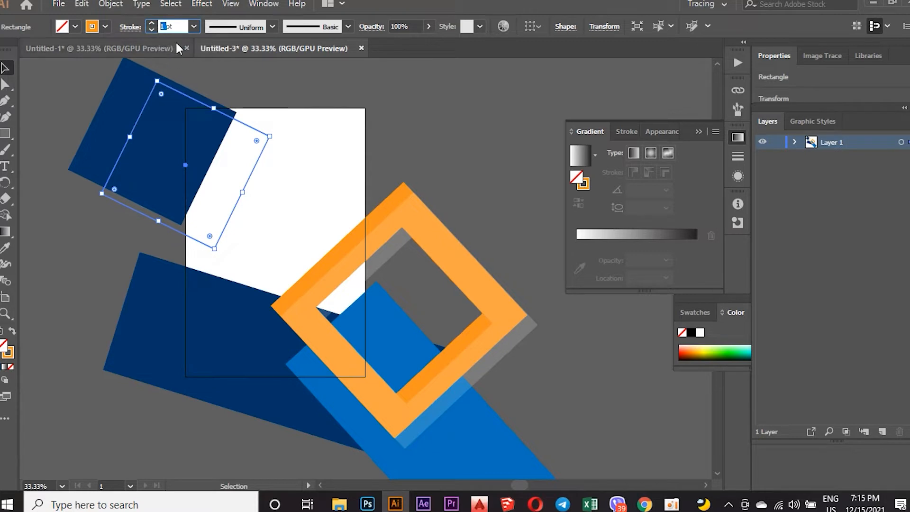
pyautogui.click(194, 26)
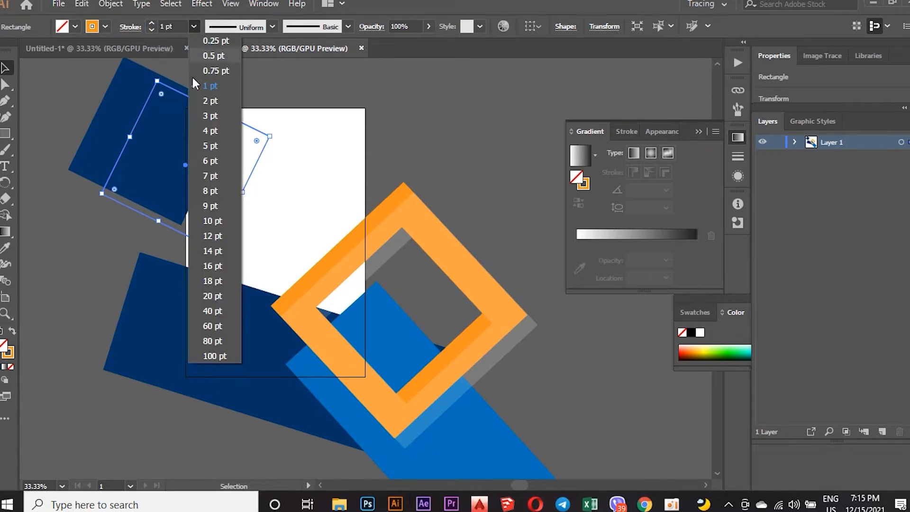
pyautogui.click(213, 296)
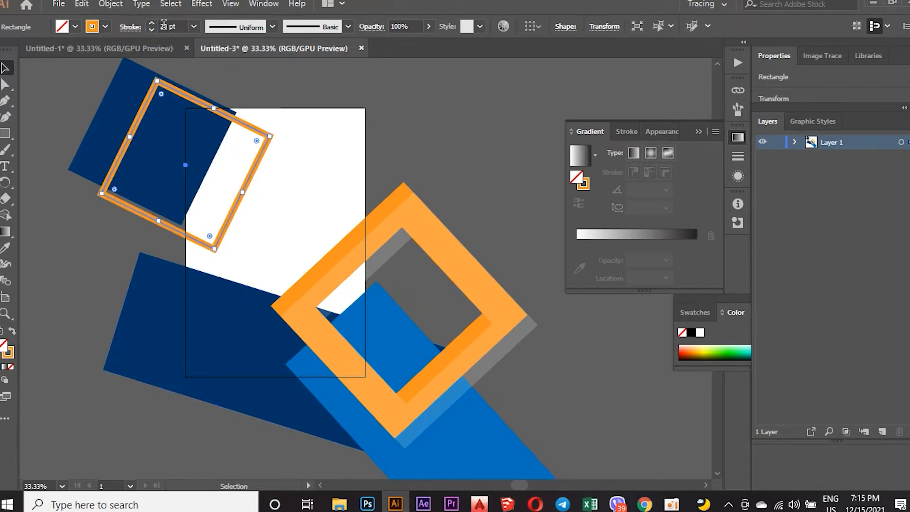
pyautogui.click(194, 27)
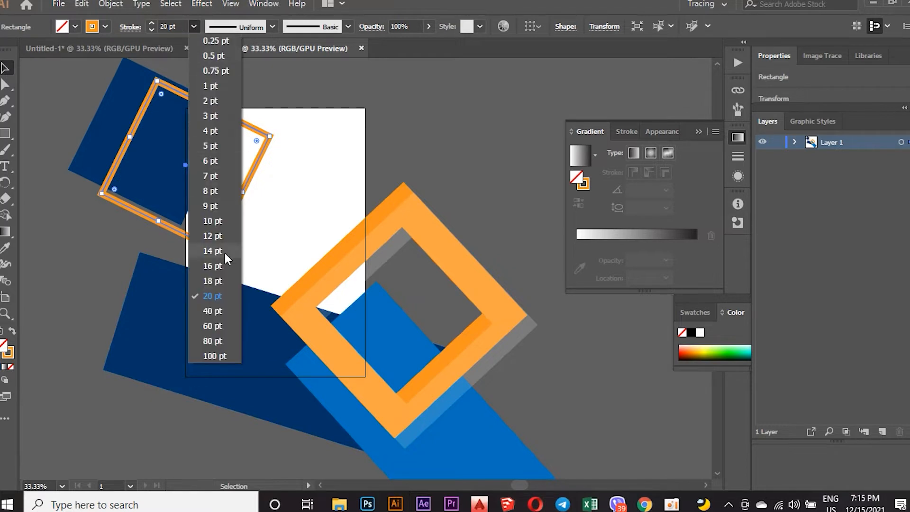
pyautogui.click(212, 310)
pyautogui.click(75, 228)
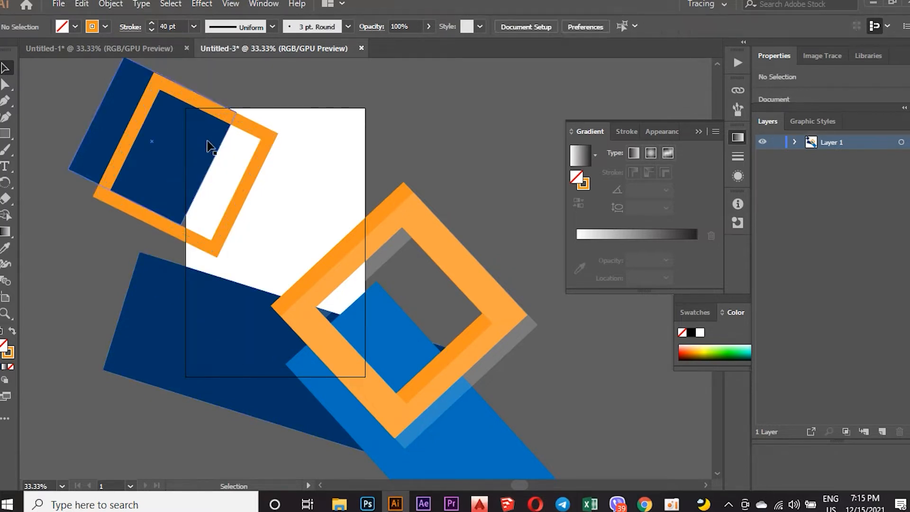
# - Try the orange frame as an upright diamond, restore its original tilt and move it left over the dark blue square
pyautogui.click(279, 135)
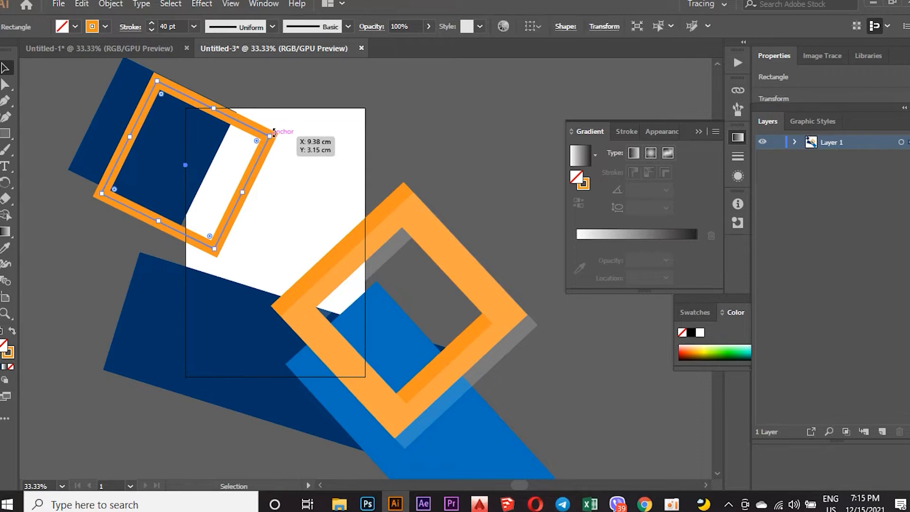
pyautogui.moveTo(278, 137); pyautogui.dragTo(278, 164)
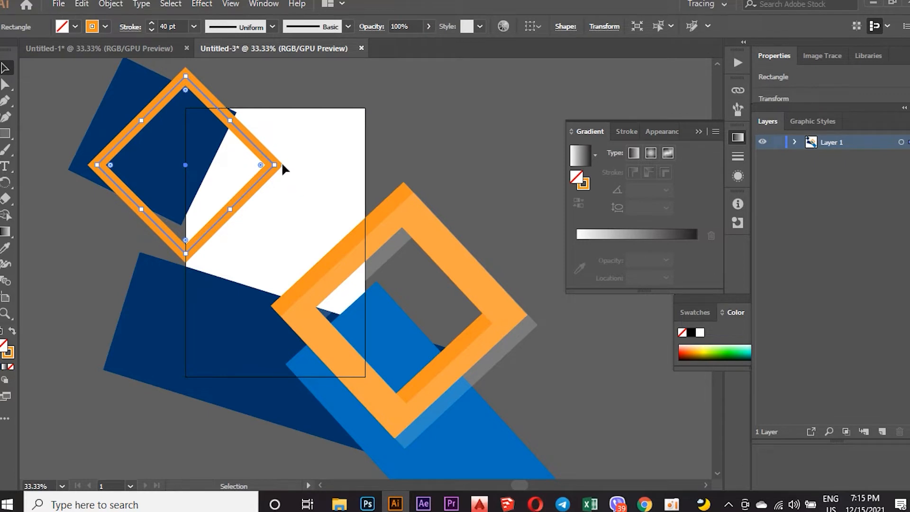
pyautogui.moveTo(278, 162); pyautogui.dragTo(249, 143)
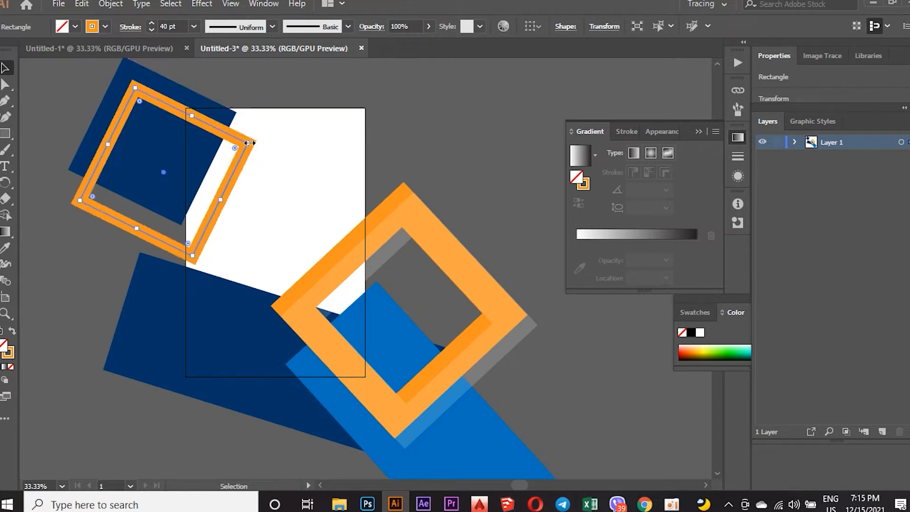
pyautogui.moveTo(237, 188); pyautogui.dragTo(225, 159)
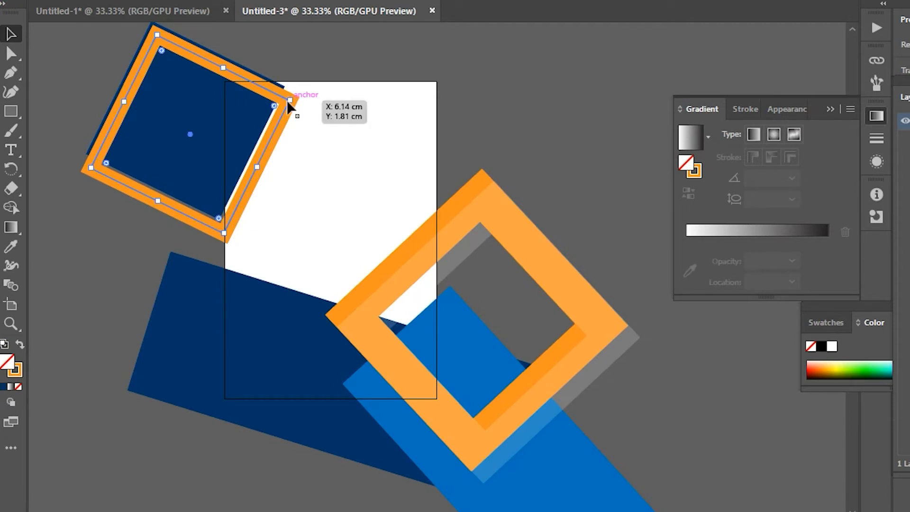
# - Shrink the orange frame slightly and nudge it down and right so it sits offset from the dark blue square
pyautogui.moveTo(290, 100); pyautogui.dragTo(277, 111)
pyautogui.press('Down')
pyautogui.press('Down')
pyautogui.press('Down')
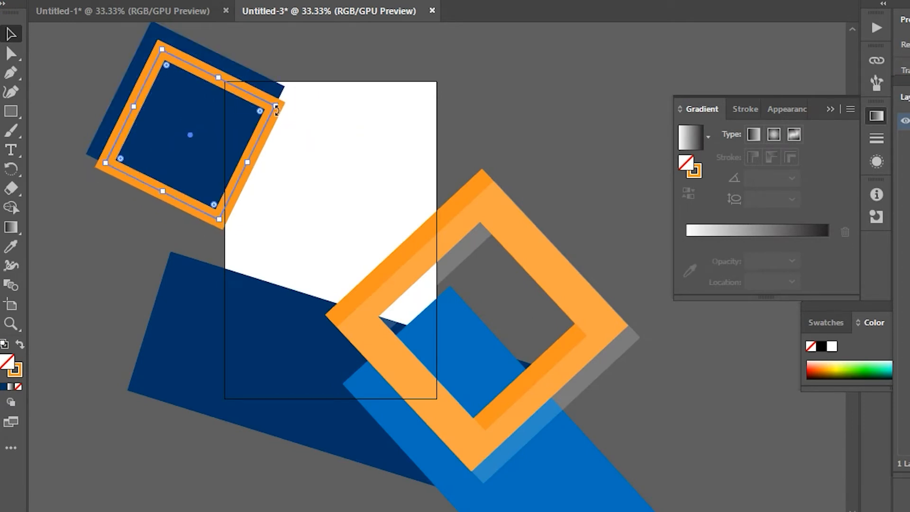
pyautogui.hotkey('shift', 'Down')
pyautogui.hotkey('shift', 'Down')
pyautogui.hotkey('shift', 'Down')
pyautogui.hotkey('shift', 'Down')
pyautogui.press('Right')
pyautogui.press('Right')
pyautogui.press('Right')
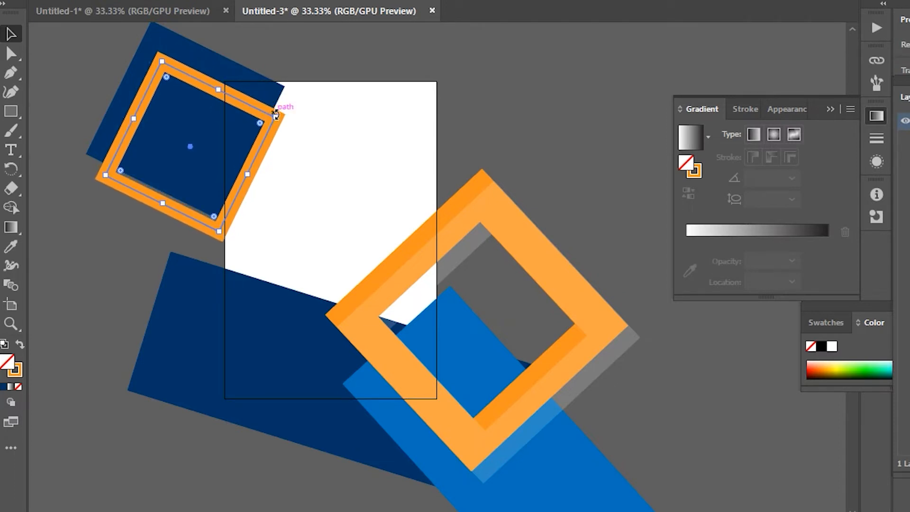
pyautogui.hotkey('shift', 'Right')
pyautogui.hotkey('shift', 'Right')
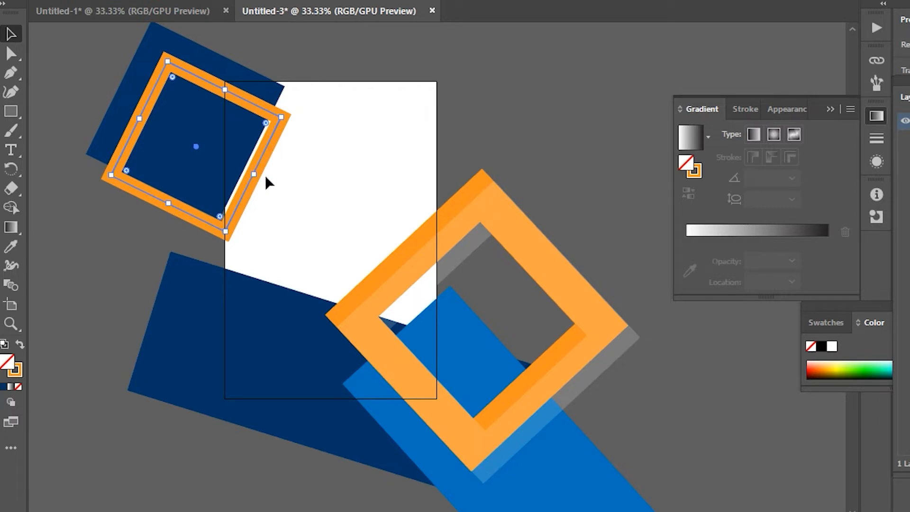
# - Shift the orange frame slightly left so its right side covers the edge of the dark blue square
pyautogui.click(243, 319)
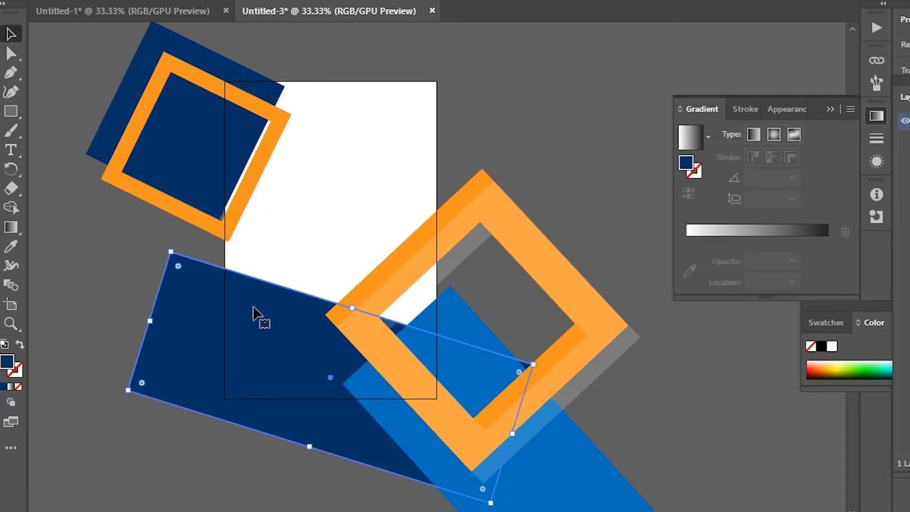
pyautogui.click(249, 187)
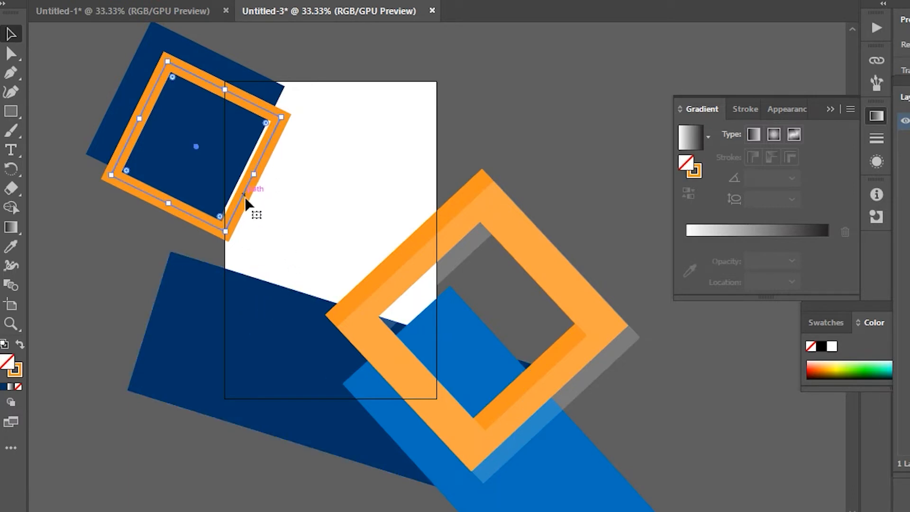
pyautogui.moveTo(212, 227); pyautogui.dragTo(206, 232)
pyautogui.press('Right')
pyautogui.press('Right')
pyautogui.press('Right')
pyautogui.press('Right')
pyautogui.hotkey('ctrl', 'shift', 'a')
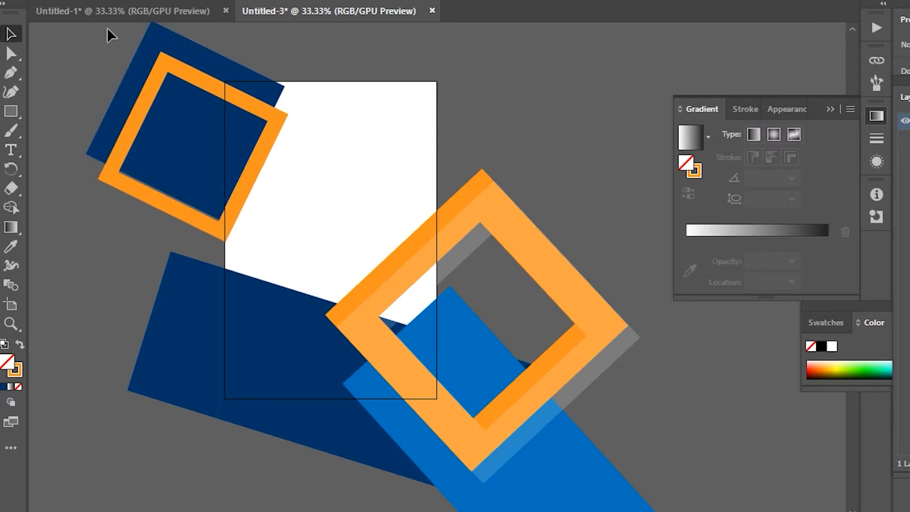
# - Reduce the stroke weight of the tilted orange frame to 20 pt
pyautogui.click(161, 60)
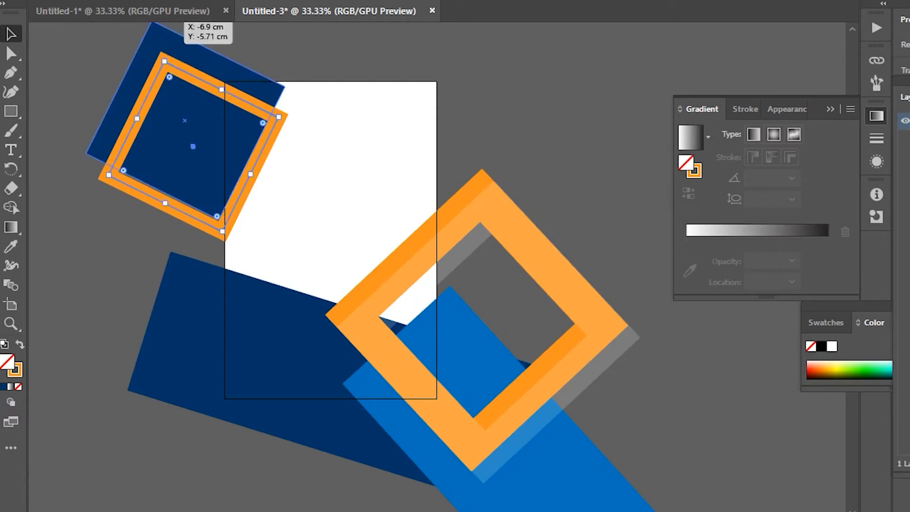
pyautogui.click(233, 1)
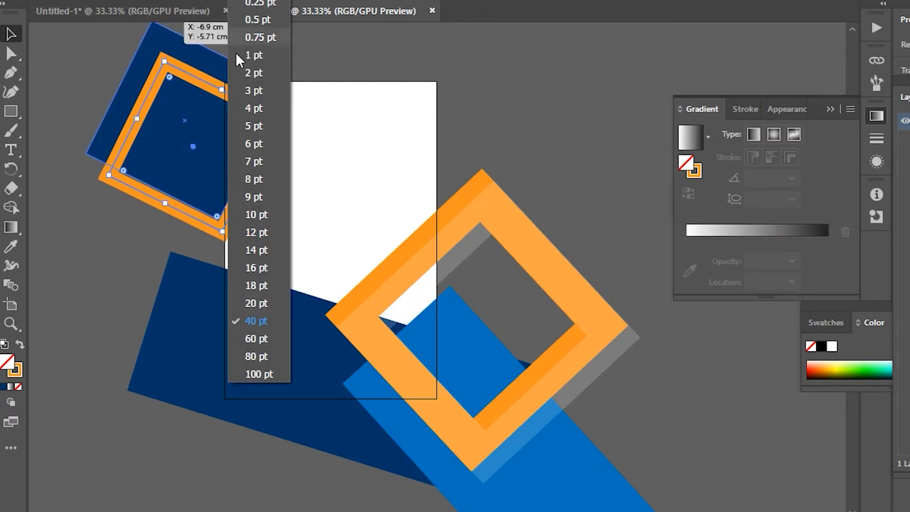
pyautogui.click(259, 298)
pyautogui.hotkey('ctrl', 'shift', 'a')
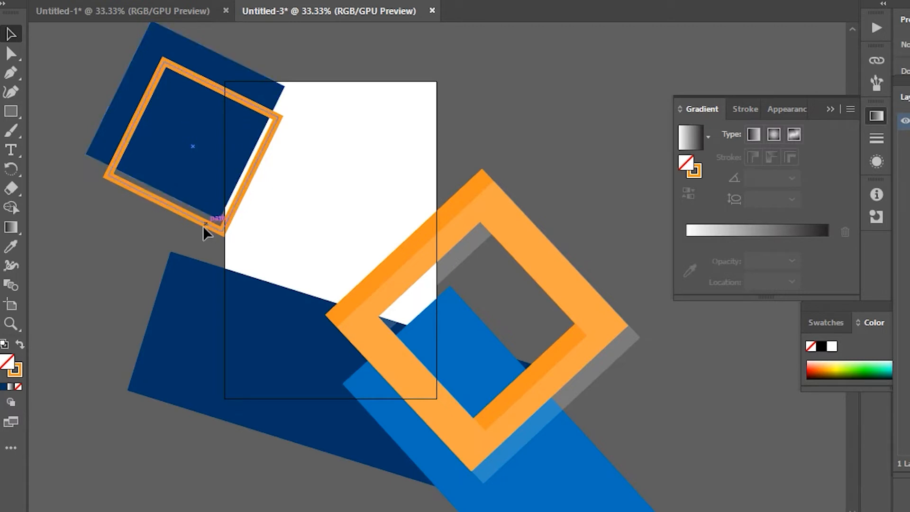
# - Move the thinner orange frame slightly down and left, offsetting it further from the dark blue square
pyautogui.moveTo(204, 224); pyautogui.dragTo(197, 234)
pyautogui.press('Right')
pyautogui.press('Right')
pyautogui.press('Right')
pyautogui.press('Right')
pyautogui.press('Right')
pyautogui.press('Right')
pyautogui.press('Right')
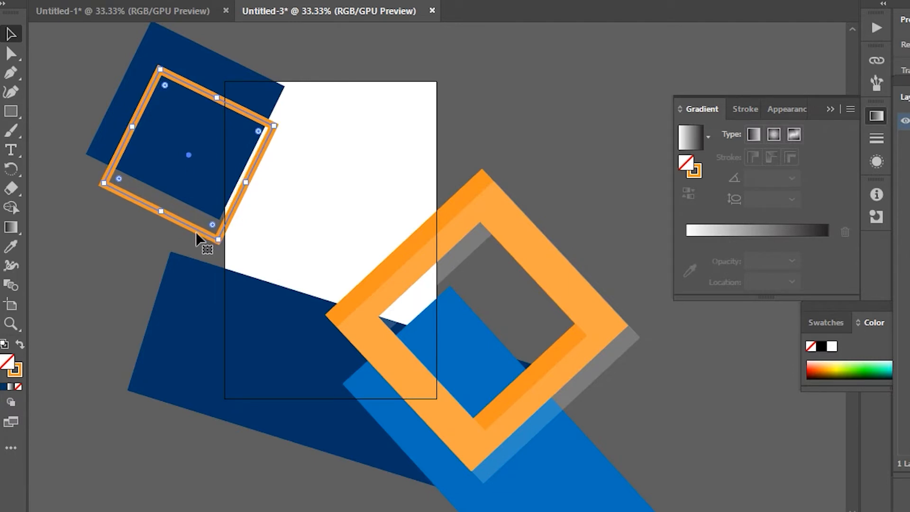
pyautogui.click(85, 38)
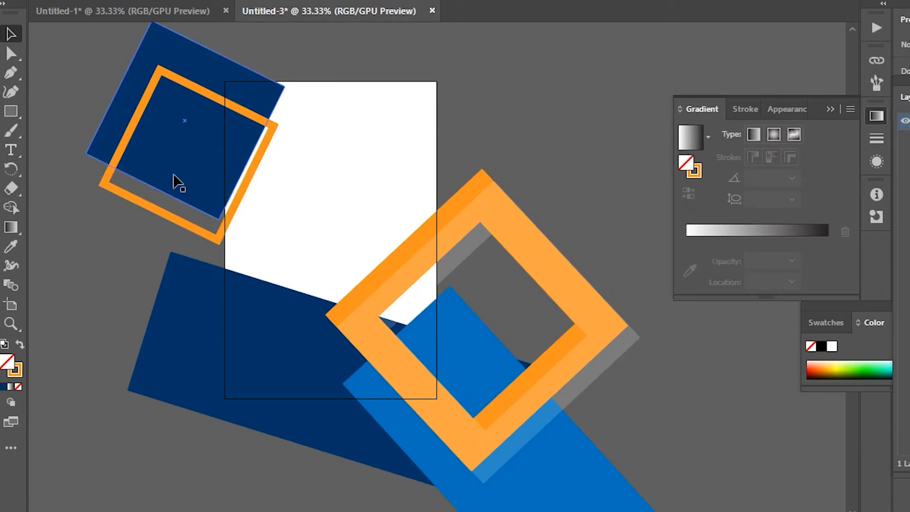
# - Draw a small square in the artboard's upper right area and sample the large tilted rectangle's dark blue fill for it
pyautogui.click(11, 111)
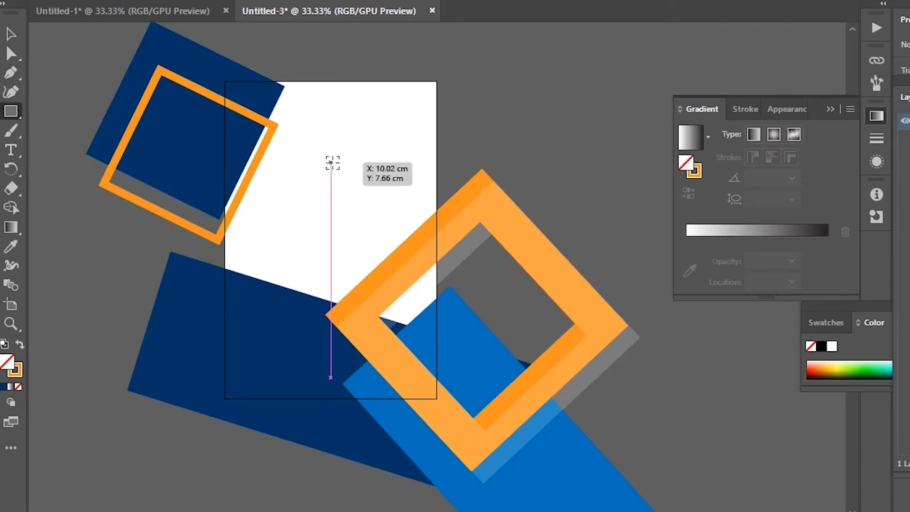
pyautogui.moveTo(371, 161); pyautogui.dragTo(396, 185)
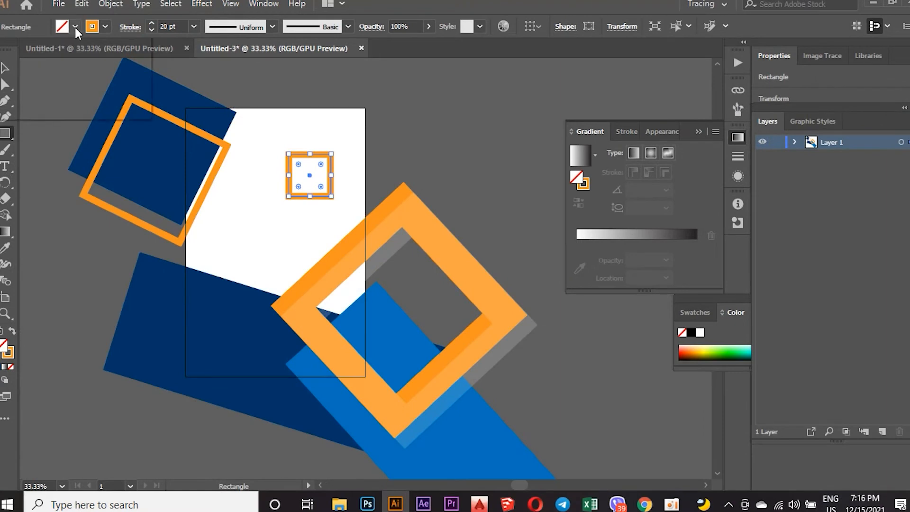
pyautogui.click(74, 27)
pyautogui.click(6, 249)
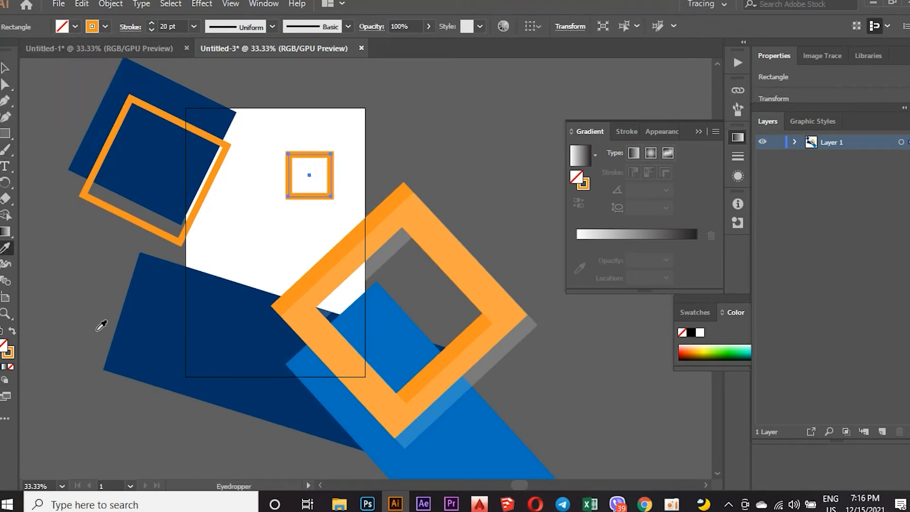
pyautogui.click(134, 321)
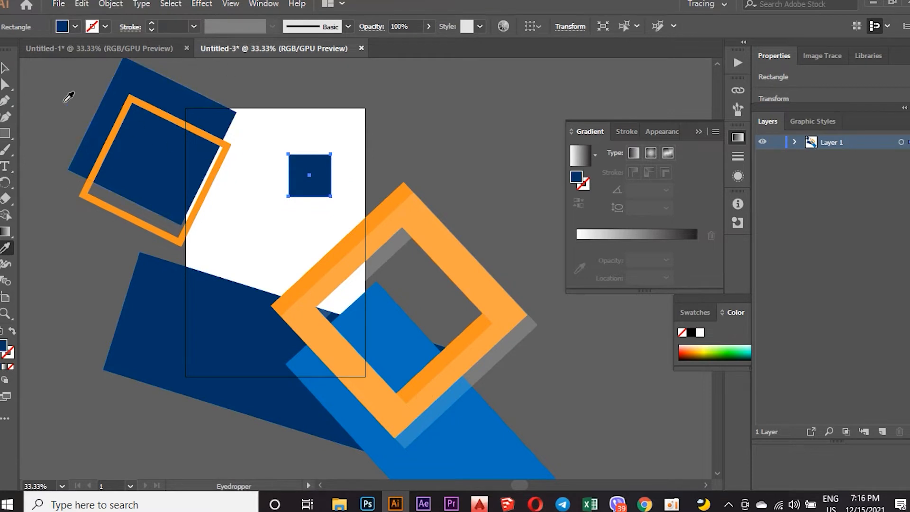
# - Rotate the small dark blue square about 45° into a diamond and deselect it
pyautogui.click(5, 68)
pyautogui.moveTo(334, 198); pyautogui.dragTo(339, 204)
pyautogui.moveTo(344, 141); pyautogui.dragTo(312, 129)
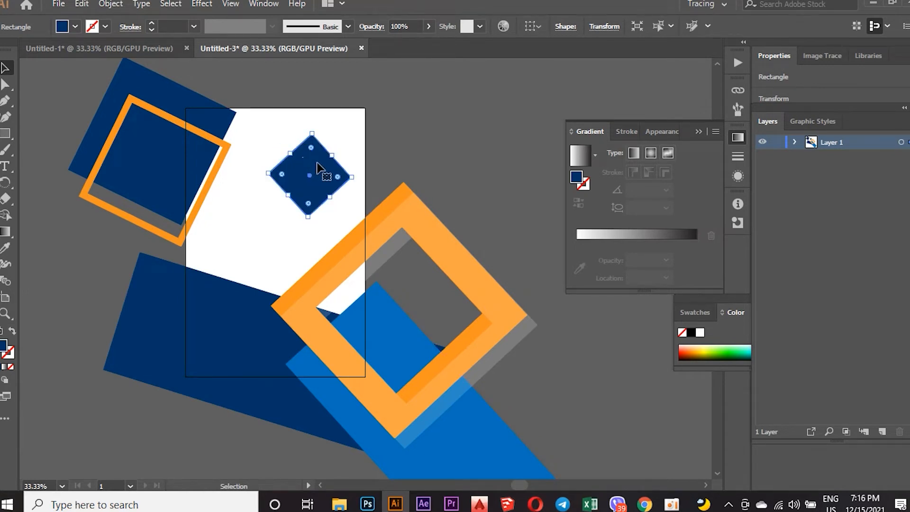
pyautogui.click(409, 146)
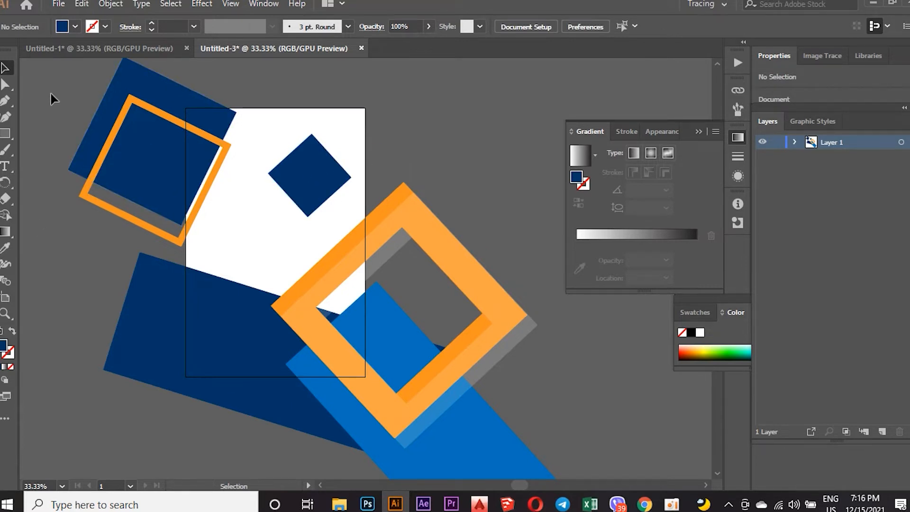
# - Draw a rectangle about 6.6 × 3.2 cm across the artboard's left edge, just below the orange frame
pyautogui.scroll(-2, 87, 171)
pyautogui.scroll(1, 106, 183)
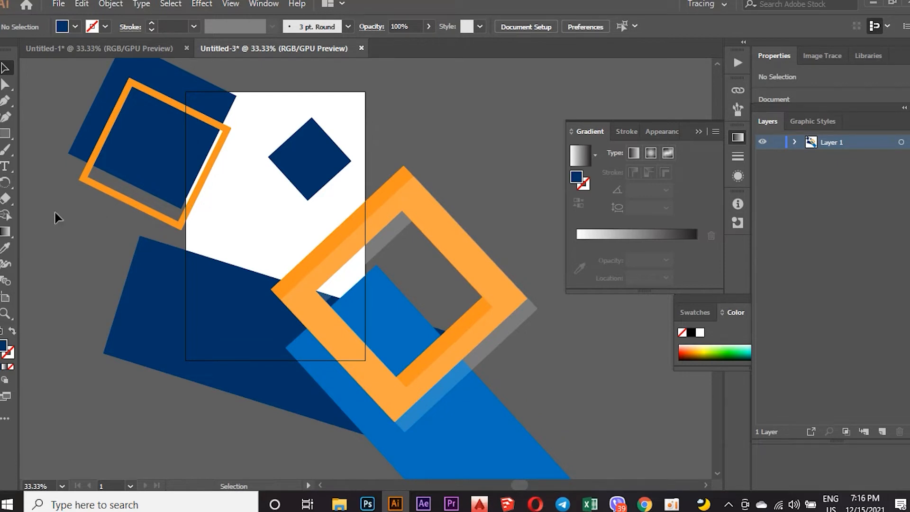
pyautogui.click(5, 133)
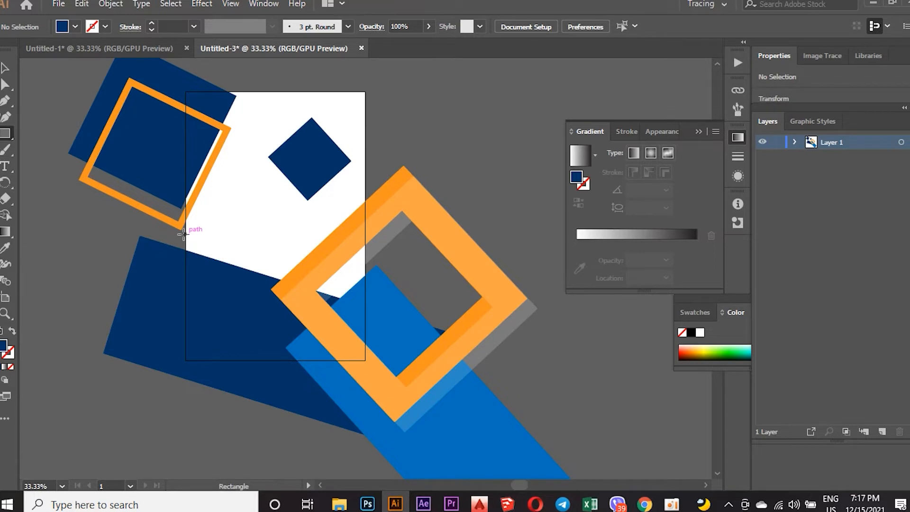
pyautogui.moveTo(180, 231)
pyautogui.mouseDown()
pyautogui.moveTo(234, 265)
pyautogui.moveTo(239, 259)
pyautogui.mouseUp()
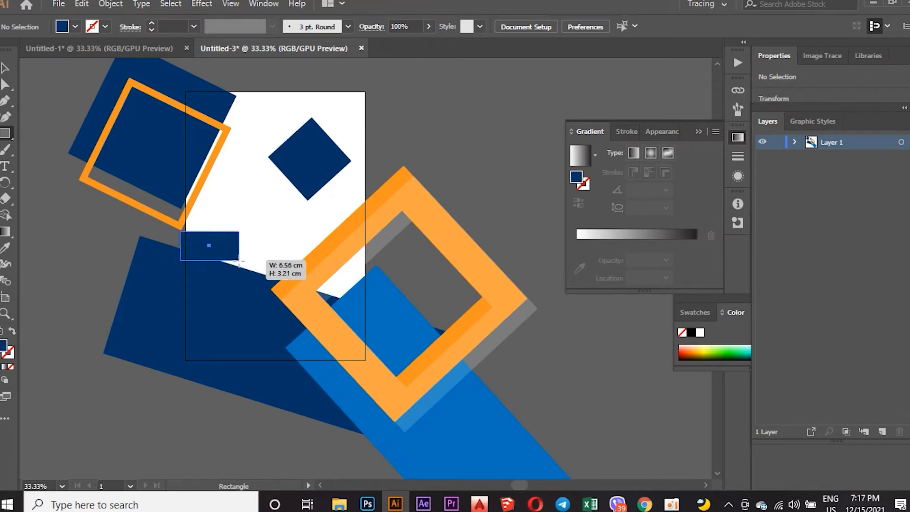
pyautogui.click(5, 72)
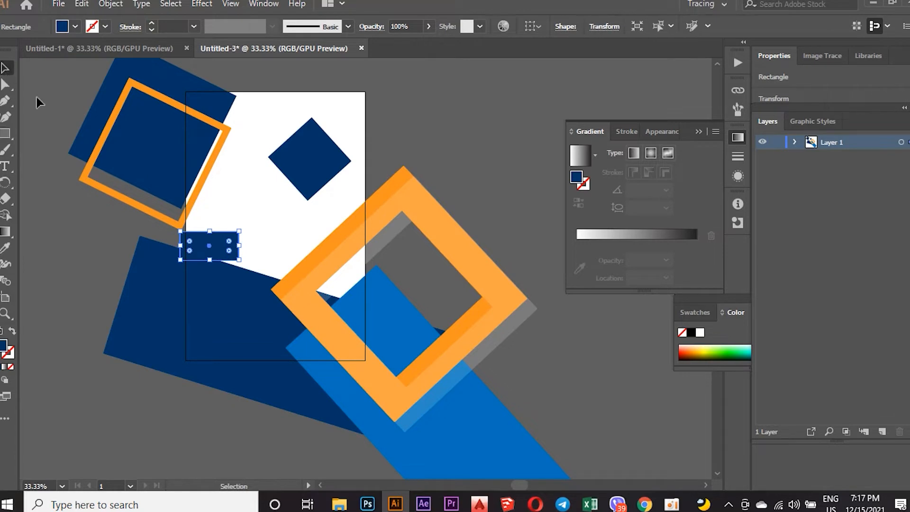
# - Nudge the small rectangle up against the orange frame's lower corner and reduce its height slightly
pyautogui.press('Up')
pyautogui.press('Up')
pyautogui.press('Up')
pyautogui.press('Up')
pyautogui.press('Up')
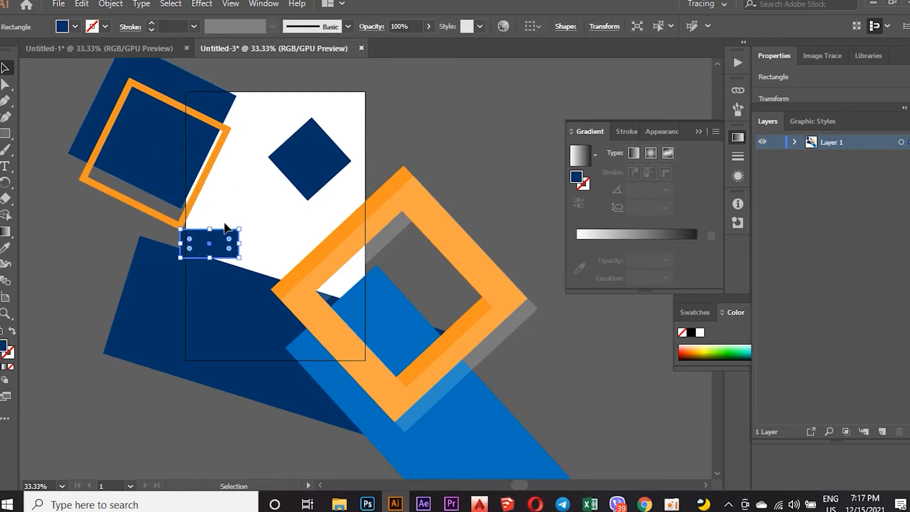
pyautogui.moveTo(210, 258); pyautogui.dragTo(210, 223)
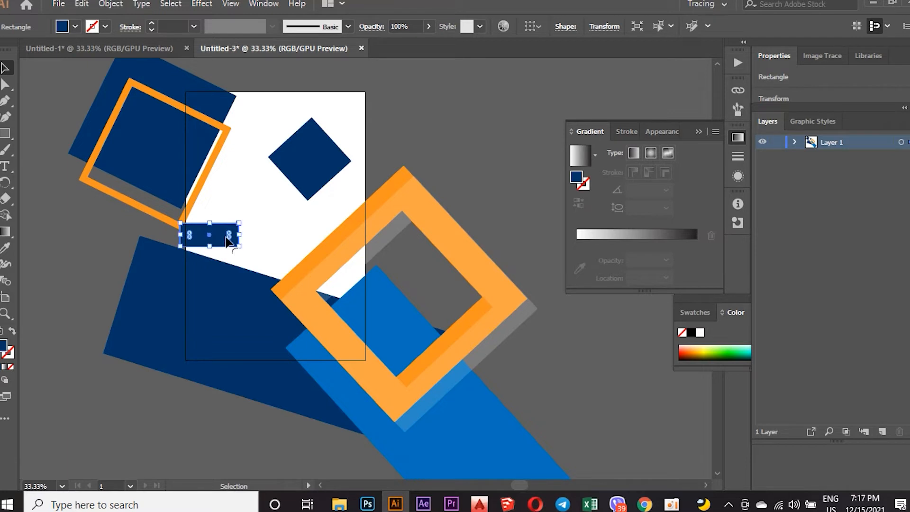
# - Round the small rectangle's corners fully into a pill shape and fill it with orange
pyautogui.moveTo(230, 235); pyautogui.dragTo(197, 236)
pyautogui.click(75, 27)
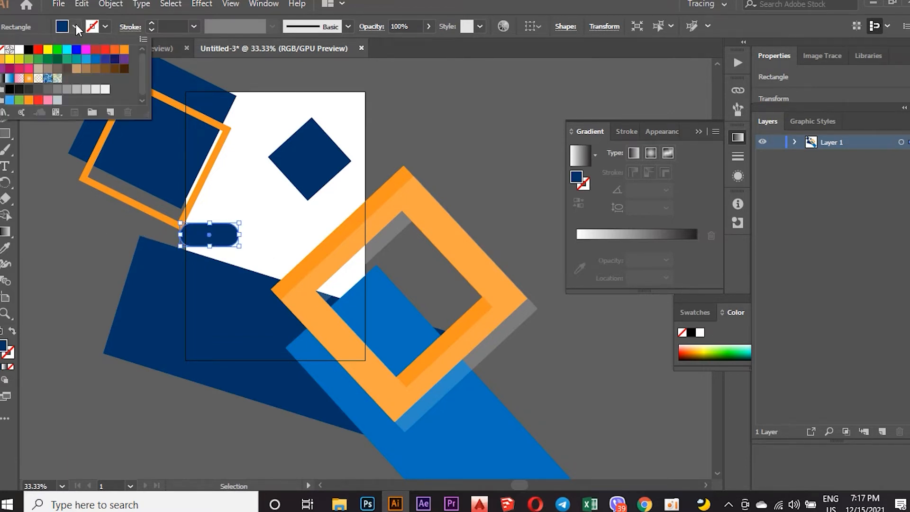
pyautogui.click(124, 50)
pyautogui.click(50, 208)
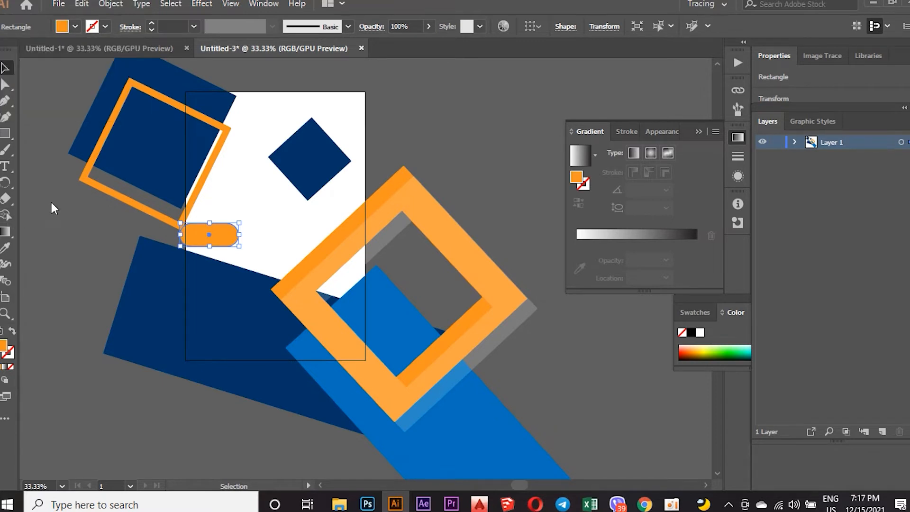
# - Nudge the orange pill shape slightly down from the thin orange frame's lower corner and deselect it
pyautogui.click(63, 220)
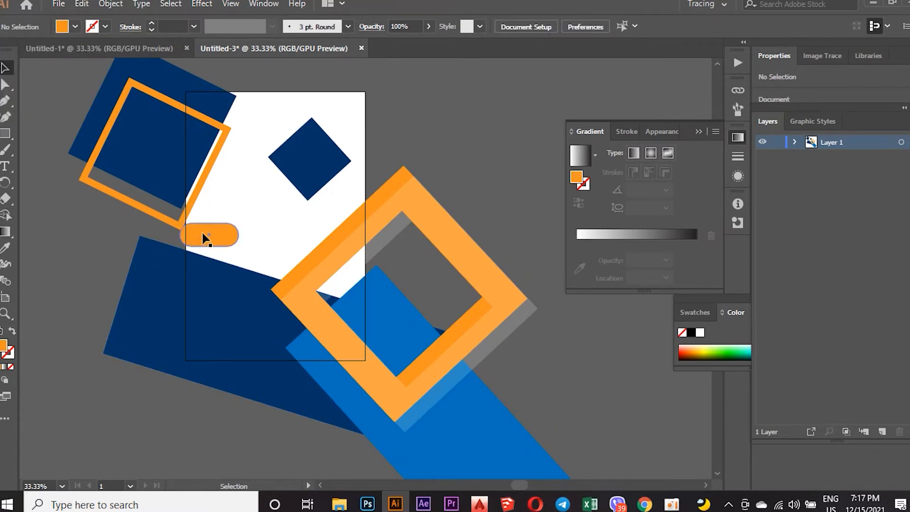
pyautogui.press('Down')
pyautogui.press('Down')
pyautogui.press('Down')
pyautogui.press('Down')
pyautogui.press('Down')
pyautogui.press('Down')
pyautogui.press('Down')
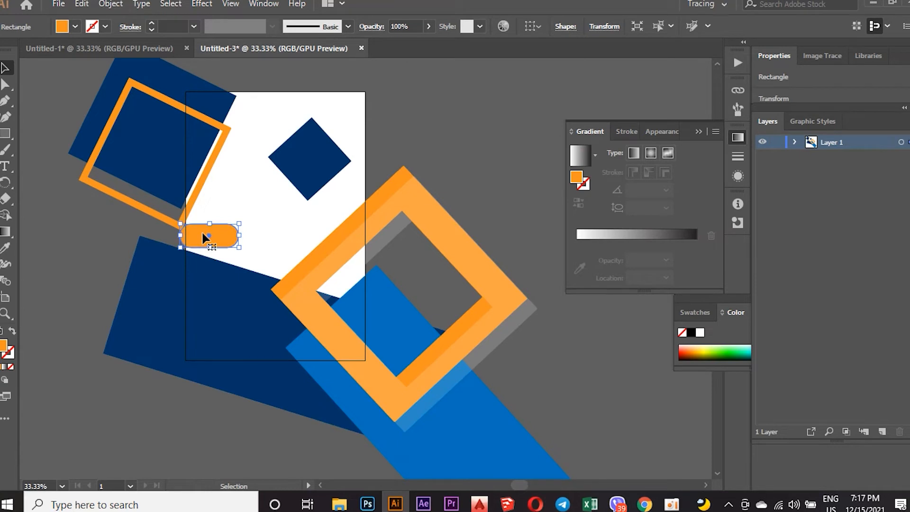
pyautogui.click(50, 208)
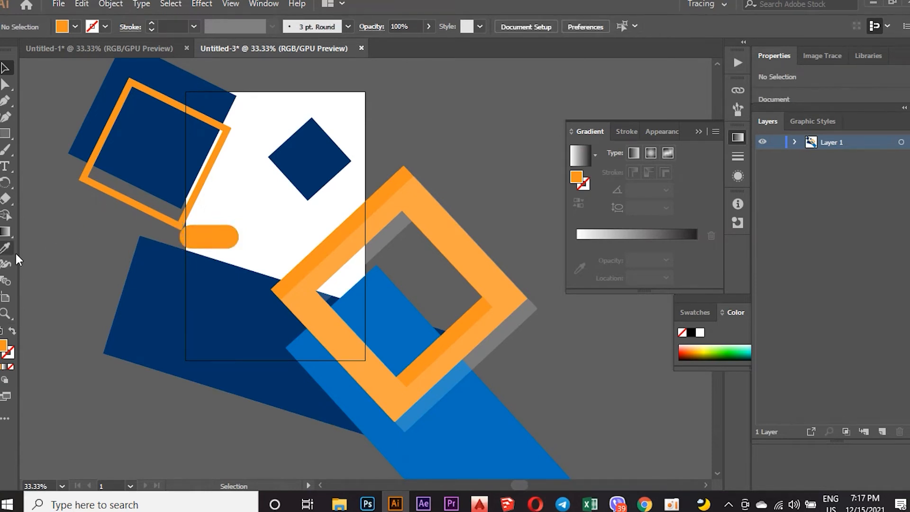
# - Draw a wide rectangle across the artboard's lower edge, extending past both sides, and fill it with very light grey
pyautogui.click(6, 133)
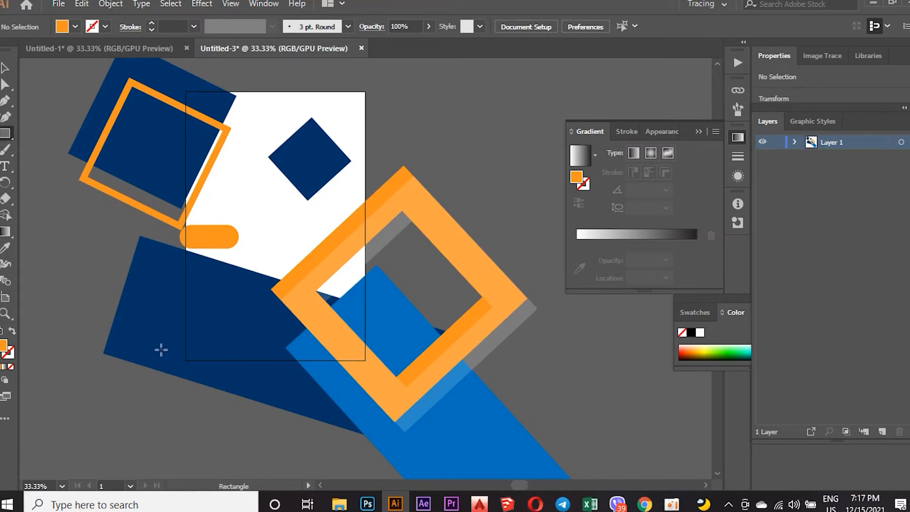
pyautogui.moveTo(95, 333); pyautogui.dragTo(435, 425)
pyautogui.click(65, 28)
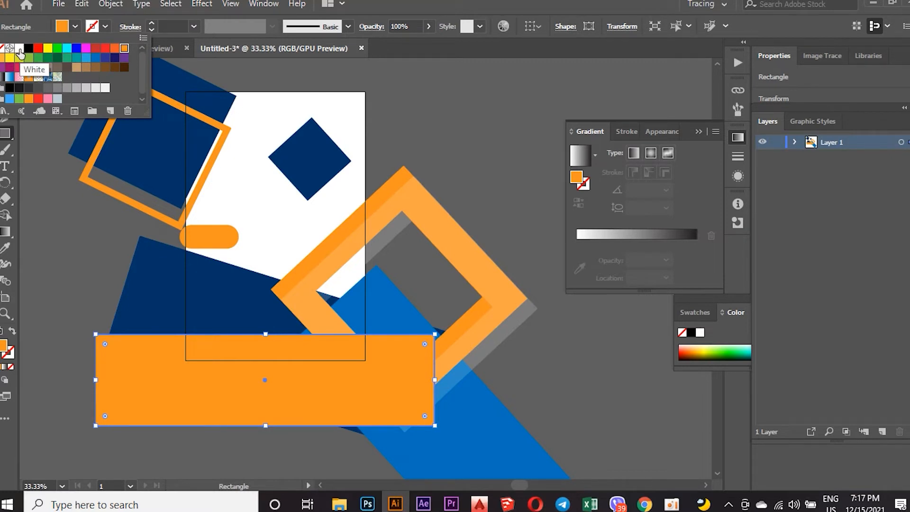
pyautogui.click(105, 89)
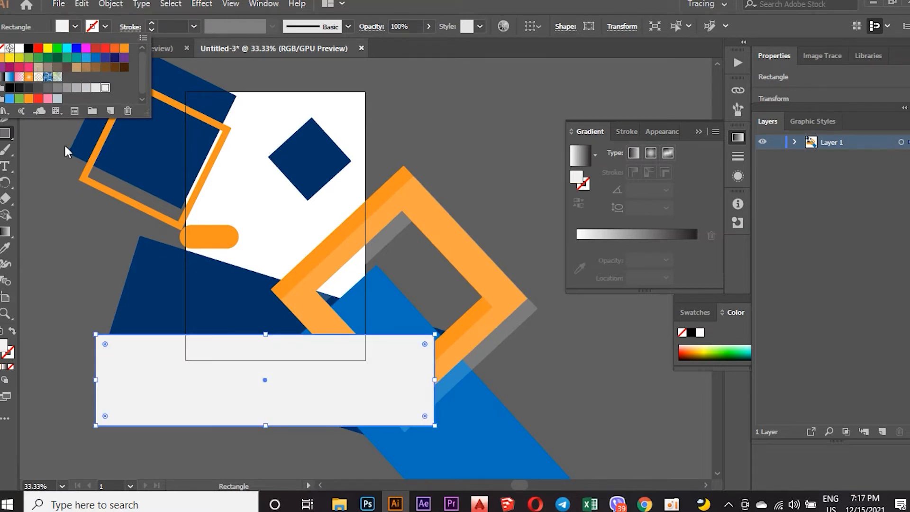
# - Set the light grey strip's opacity to 60%
pyautogui.doubleClick(404, 27)
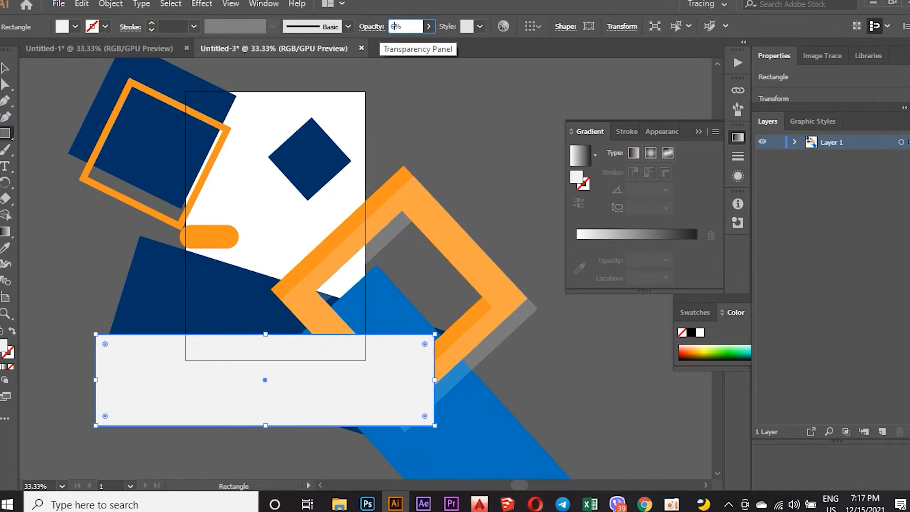
pyautogui.write('61')
pyautogui.press('BackSpace')
pyautogui.write('0')
pyautogui.click(417, 98)
pyautogui.click(490, 272)
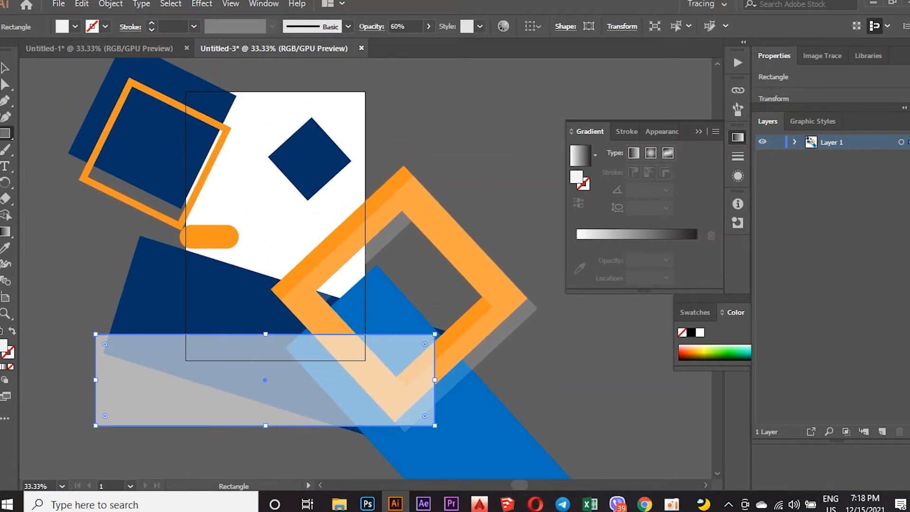
# - Apply a Drop Shadow to the large orange frame group with Multiply mode, 75% opacity, 0.25 cm X and Y offsets and 0.5 cm blur
pyautogui.click(7, 69)
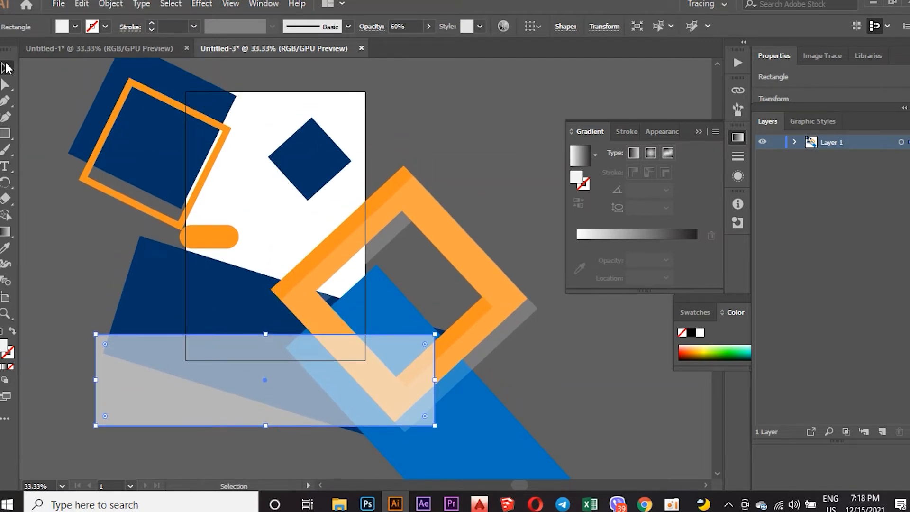
pyautogui.click(322, 246)
pyautogui.keyDown('shift'); pyautogui.click(337, 263); pyautogui.keyUp('shift')
pyautogui.click(201, 4)
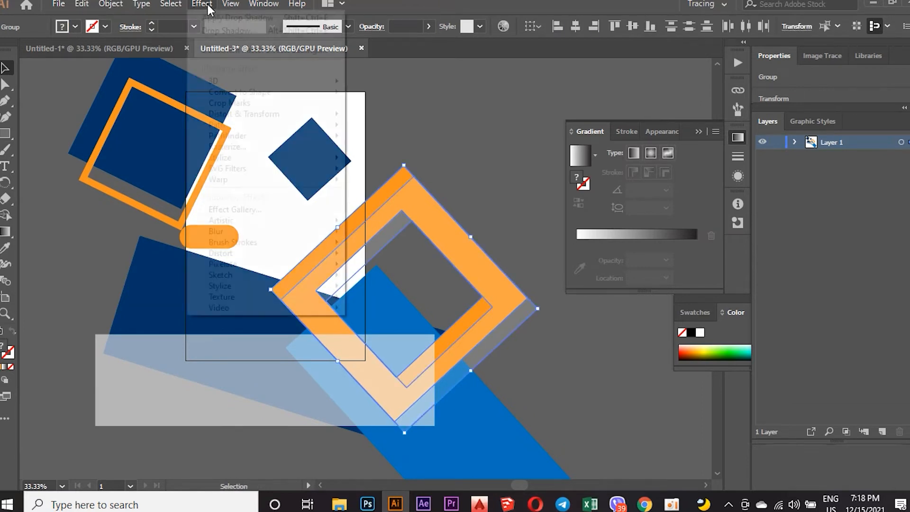
pyautogui.moveTo(269, 158)
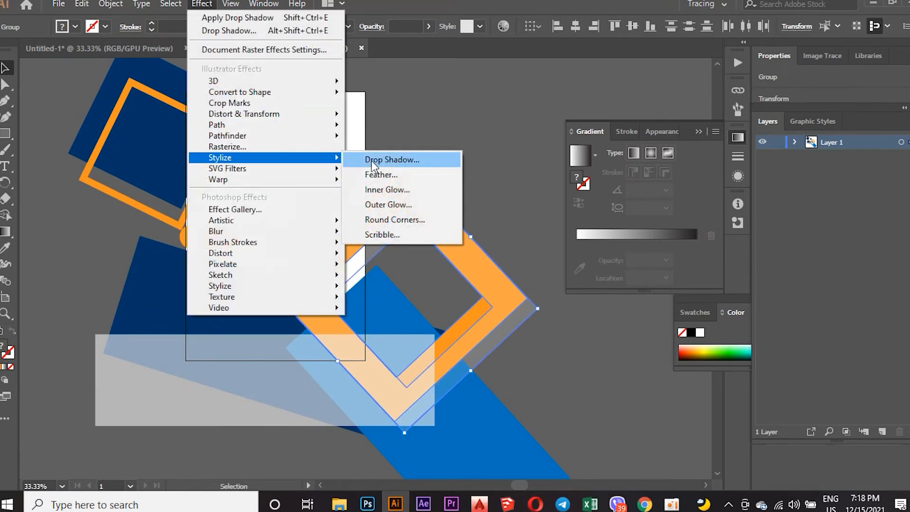
pyautogui.click(379, 159)
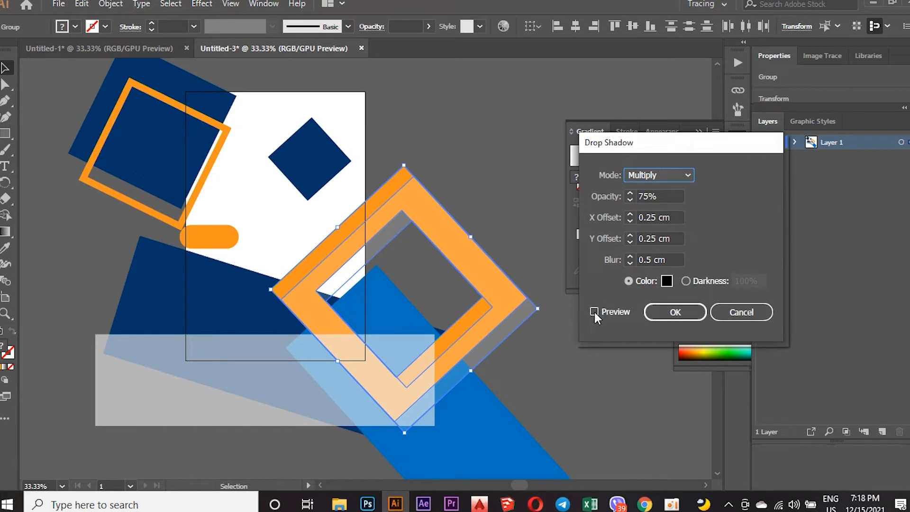
pyautogui.click(594, 312)
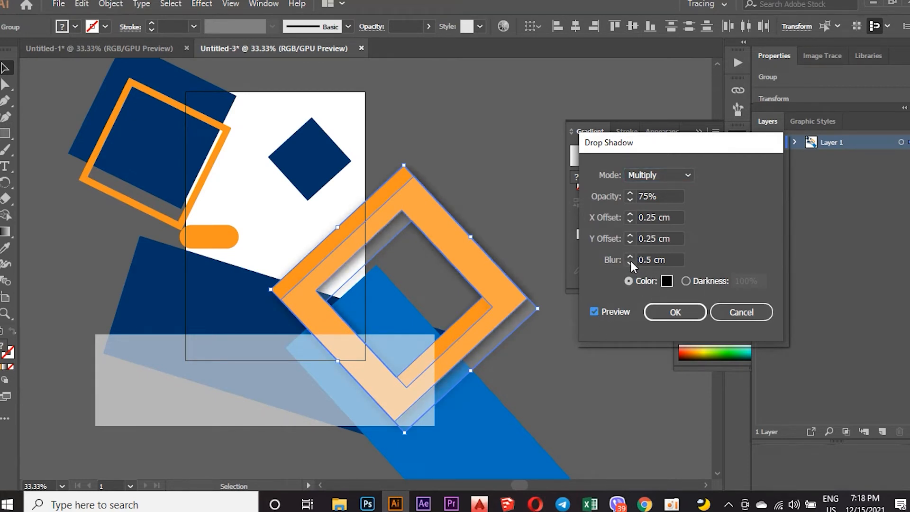
pyautogui.click(675, 311)
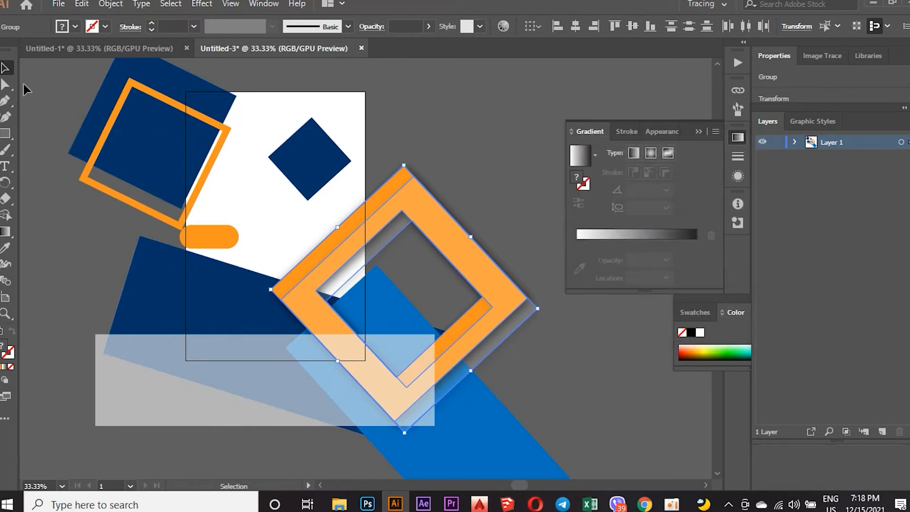
# - Draw a rectangle covering the whole artboard exactly, on top of all shapes, and fill it with white
pyautogui.click(6, 133)
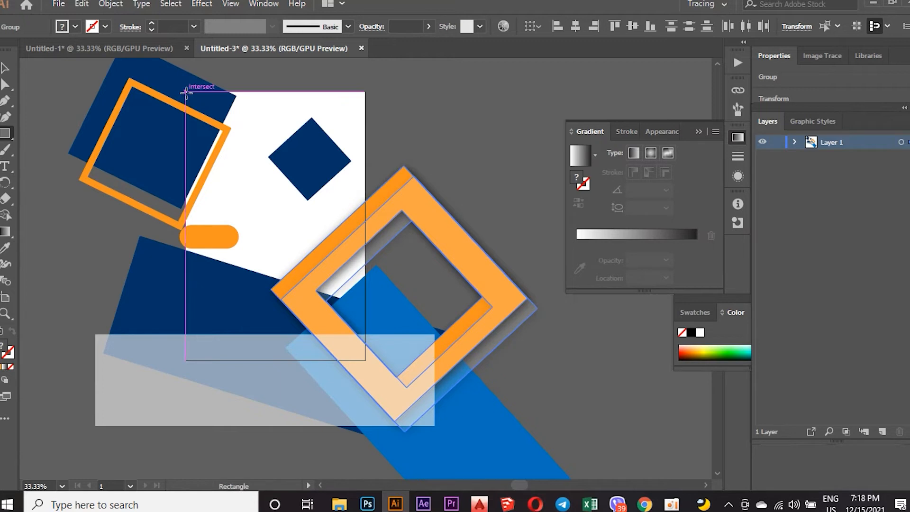
pyautogui.moveTo(185, 90); pyautogui.dragTo(364, 360)
pyautogui.click(5, 68)
pyautogui.click(61, 27)
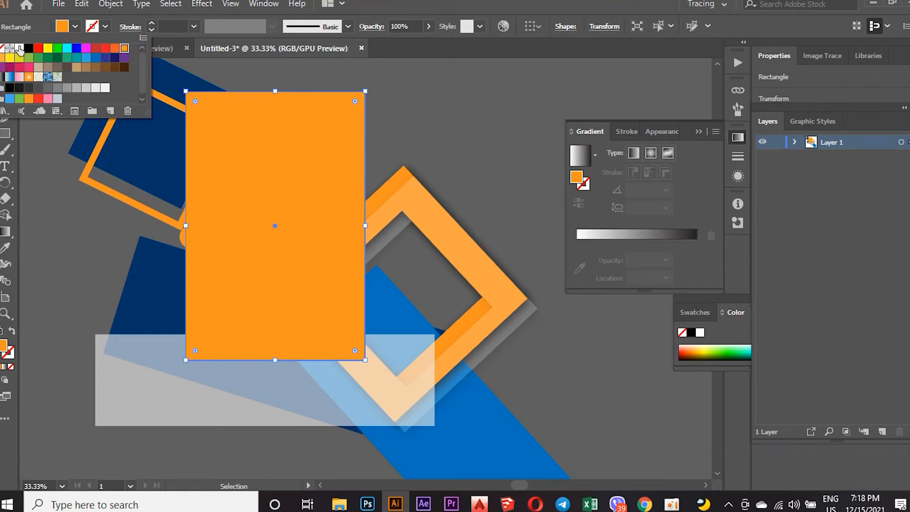
pyautogui.click(20, 48)
pyautogui.click(110, 251)
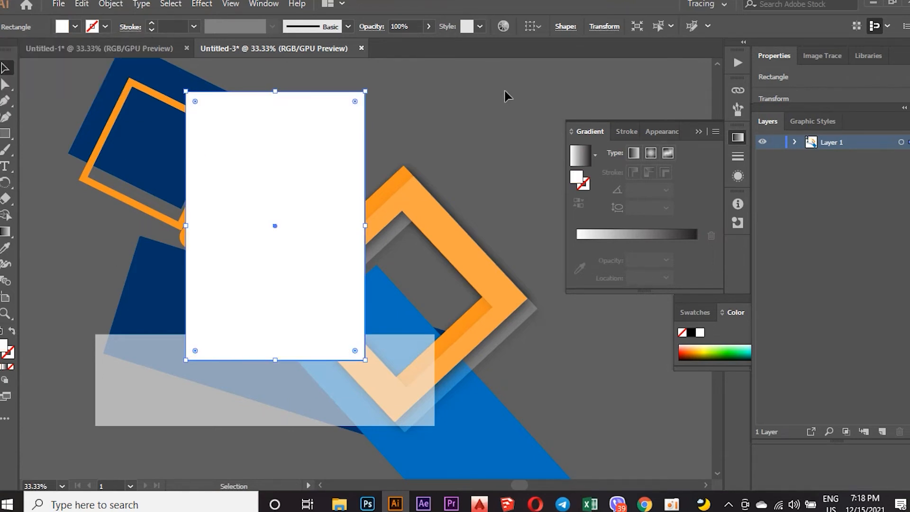
# - Make a clipping mask from all the artwork using the artboard-sized white rectangle, and deselect the result
pyautogui.hotkey('ctrl', 'a')
pyautogui.rightClick(268, 231)
pyautogui.click(334, 327)
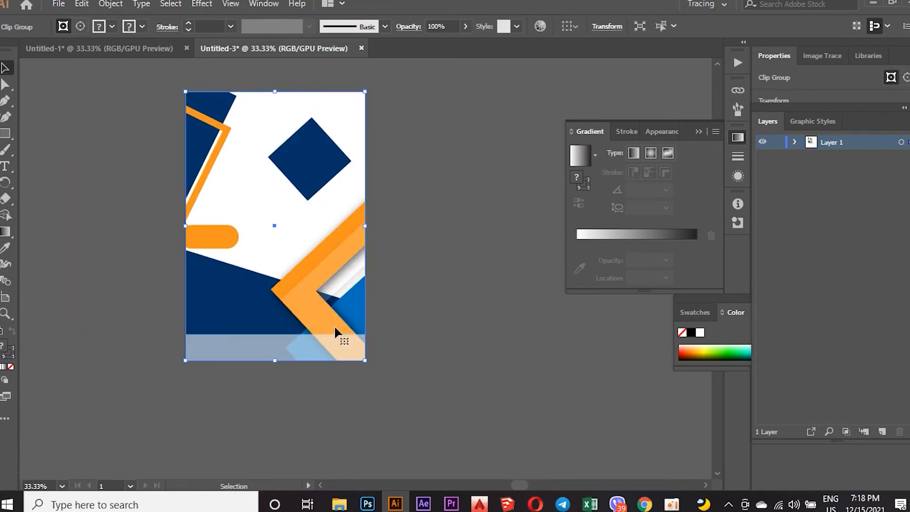
pyautogui.click(415, 221)
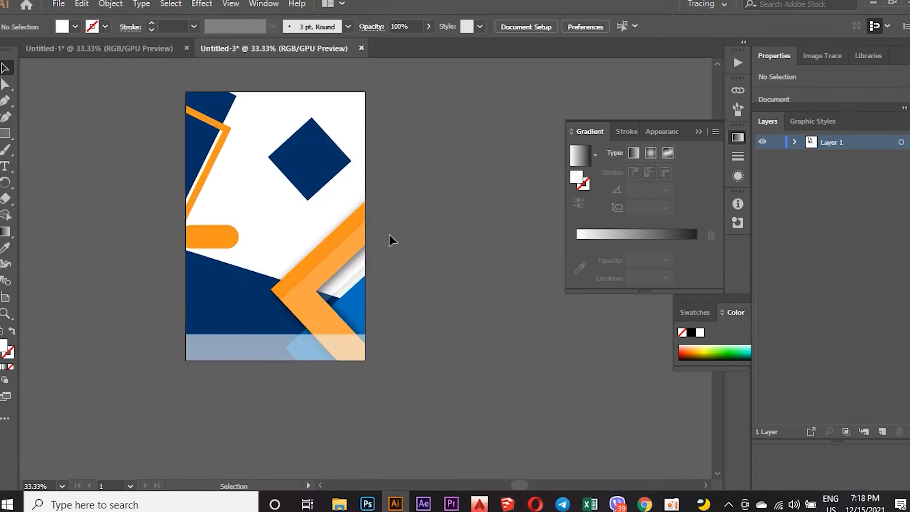
# - Copy the "BEST PRICE", "DREAM HOME" and lorem ipsum texts from Untitled-1 into Untitled-3, placing "BEST PRICE" inside the dark blue diamond
pyautogui.scroll(1, 388, 234)
pyautogui.scroll(-1, 431, 234)
pyautogui.scroll(1, 284, 207)
pyautogui.scroll(-1, 286, 208)
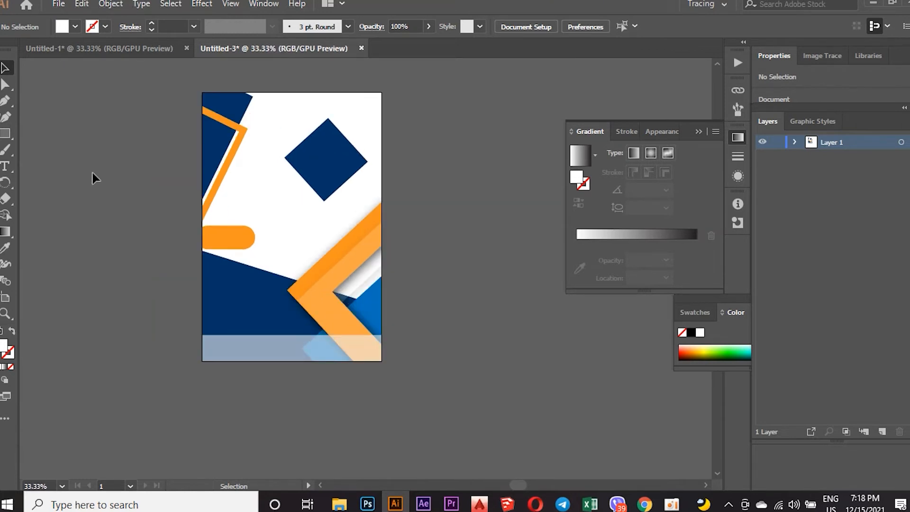
pyautogui.scroll(1, 87, 163)
pyautogui.scroll(1, 242, 225)
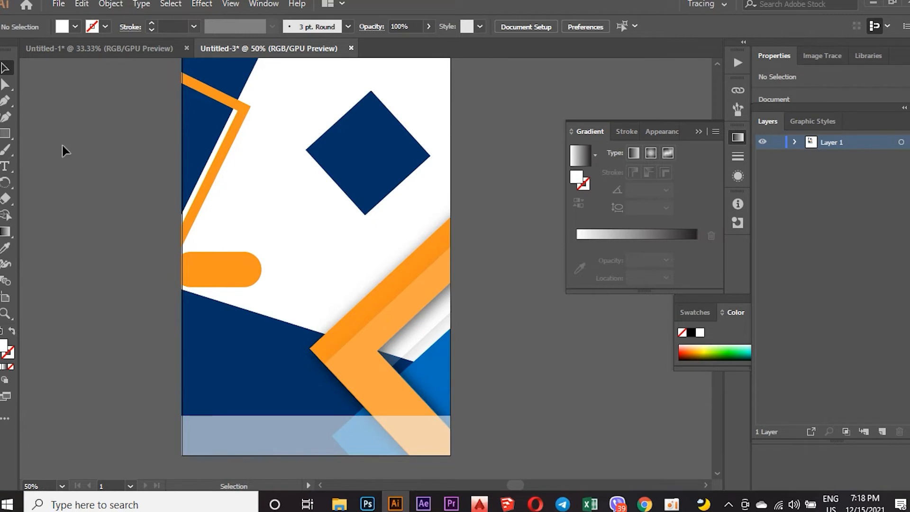
pyautogui.click(103, 44)
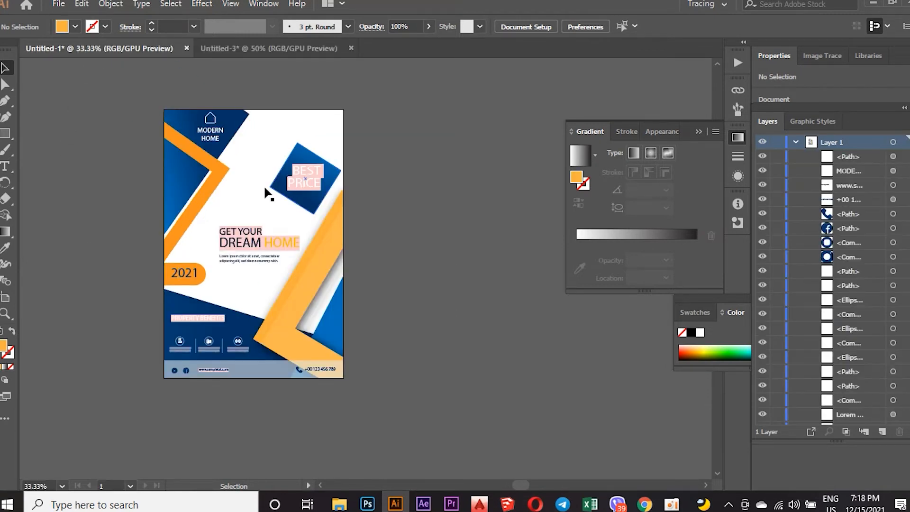
pyautogui.click(309, 180)
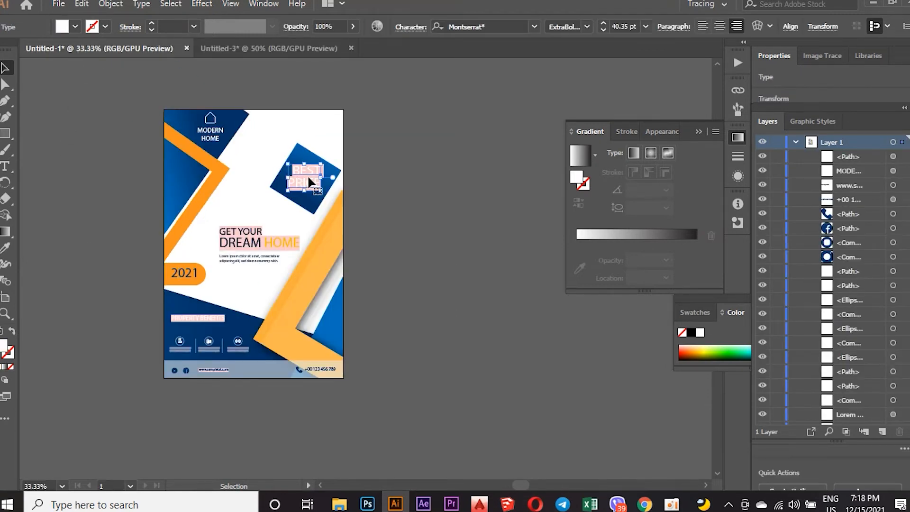
pyautogui.keyDown('shift'); pyautogui.click(249, 243); pyautogui.keyUp('shift')
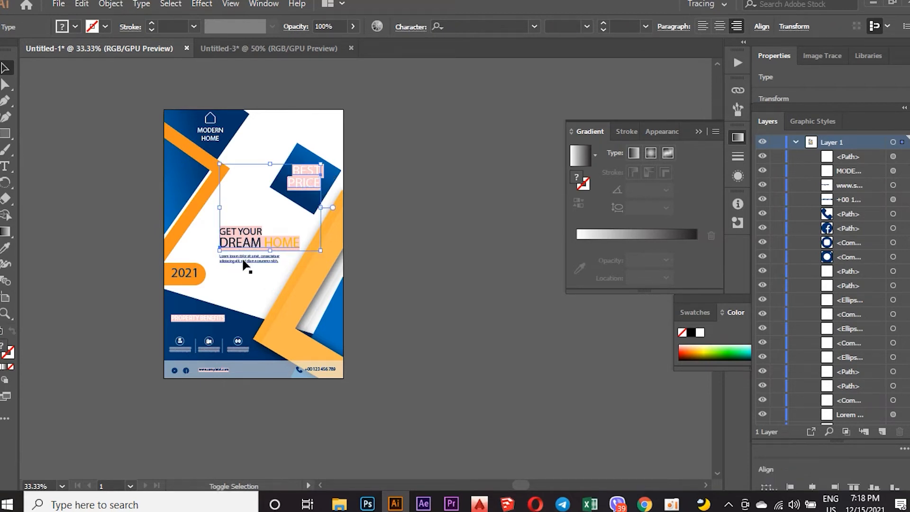
pyautogui.keyDown('shift'); pyautogui.click(242, 254); pyautogui.keyUp('shift')
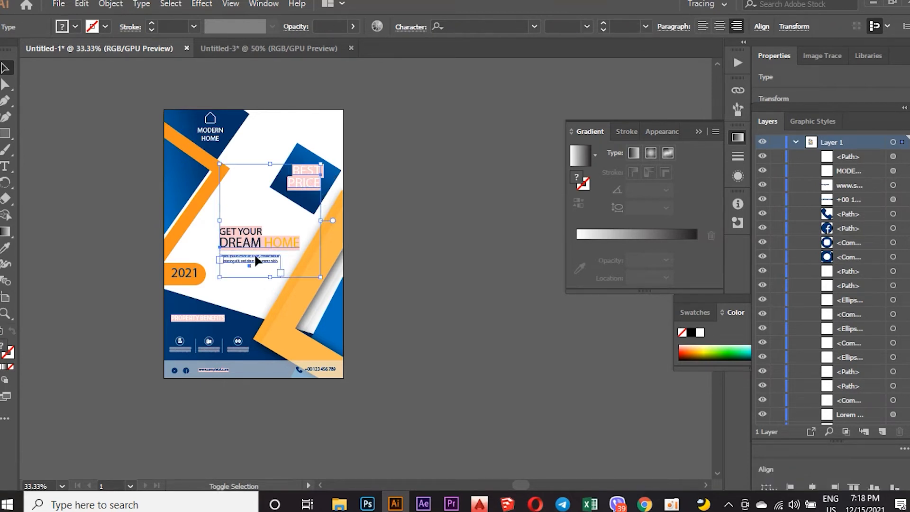
pyautogui.moveTo(304, 178); pyautogui.dragTo(318, 119)
pyautogui.moveTo(360, 154); pyautogui.dragTo(359, 151)
pyautogui.click(221, 213)
# - Nudge the "DREAM HOME" heading and its lorem ipsum paragraph together up above the orange pill and slightly left, and deselect them
pyautogui.click(285, 251)
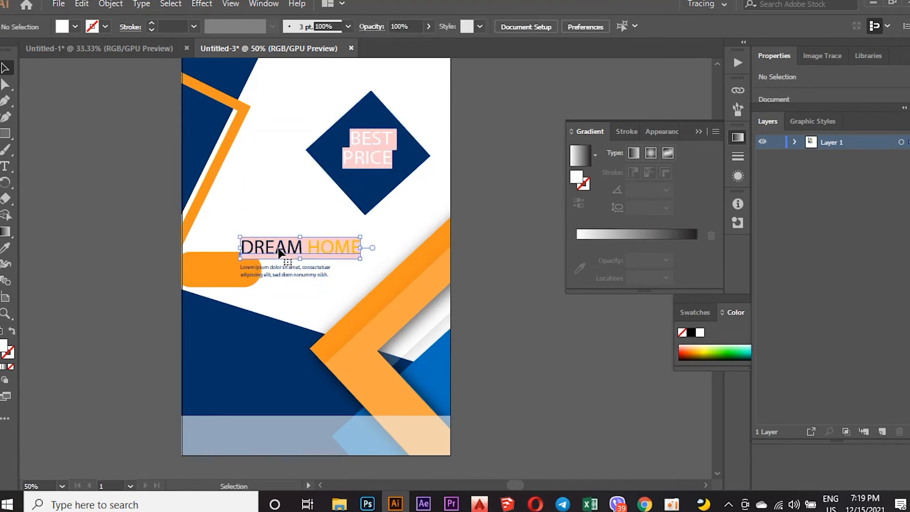
pyautogui.keyDown('shift'); pyautogui.click(296, 270); pyautogui.keyUp('shift')
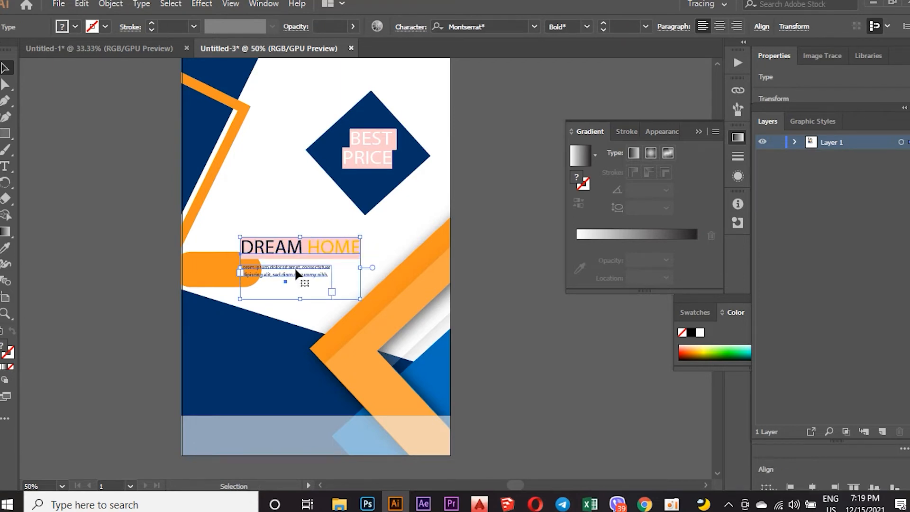
pyautogui.press('Up')
pyautogui.press('Up')
pyautogui.press('Up')
pyautogui.press('Up')
pyautogui.press('Up')
pyautogui.press('Up')
pyautogui.press('Up')
pyautogui.press('Up')
pyautogui.press('Up')
pyautogui.press('Up')
pyautogui.press('Up')
pyautogui.press('Up')
pyautogui.press('Up')
pyautogui.press('Up')
pyautogui.press('Up')
pyautogui.press('Up')
pyautogui.press('Up')
pyautogui.press('Up')
pyautogui.press('Up')
pyautogui.press('Up')
pyautogui.press('Up')
pyautogui.press('Up')
pyautogui.press('Up')
pyautogui.press('Up')
pyautogui.press('Up')
pyautogui.press('Up')
pyautogui.press('Up')
pyautogui.press('Up')
pyautogui.press('Up')
pyautogui.press('Up')
pyautogui.press('Up')
pyautogui.press('Up')
pyautogui.press('Up')
pyautogui.press('Up')
pyautogui.press('Up')
pyautogui.press('Up')
pyautogui.press('Up')
pyautogui.press('Up')
pyautogui.press('Up')
pyautogui.press('Up')
pyautogui.press('Left')
pyautogui.press('Left')
pyautogui.press('Left')
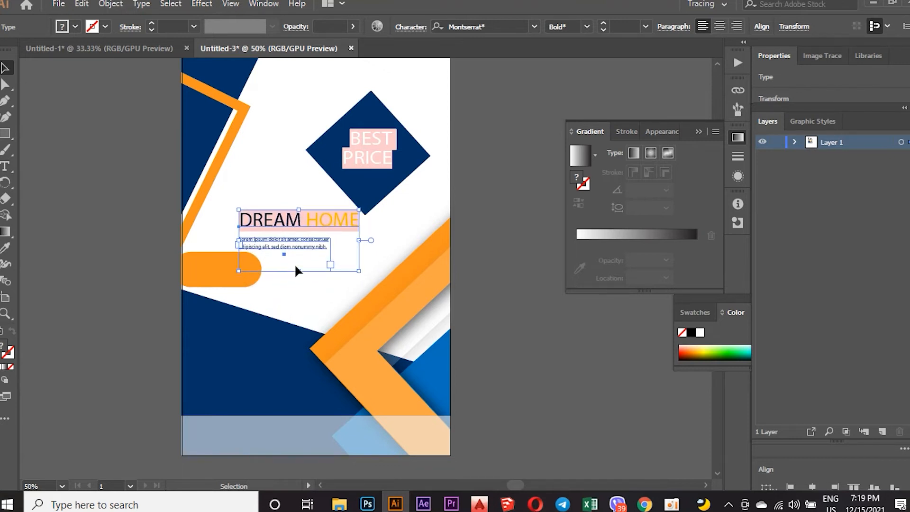
pyautogui.click(365, 175)
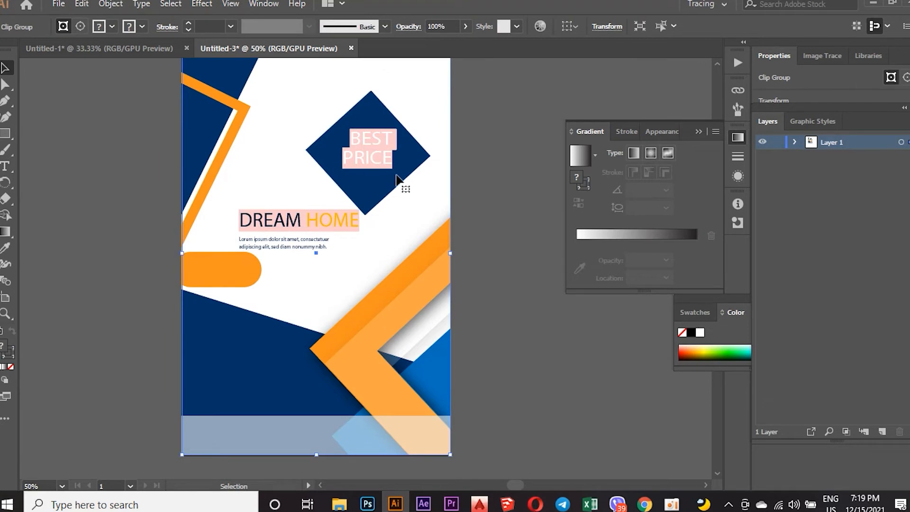
pyautogui.hotkey('ctrl', 'shift', 'a')
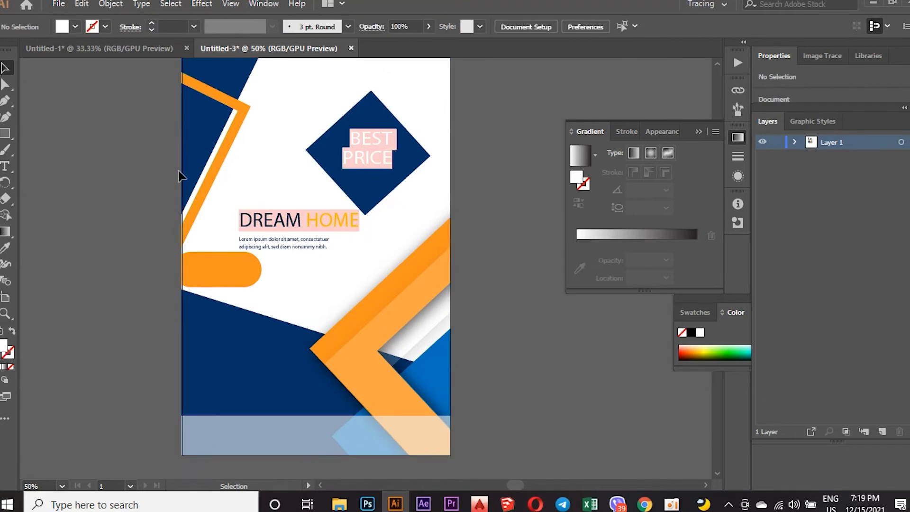
# - Copy the "PROPERTY BENEFITS" heading from Untitled-1 onto Untitled-3's lower dark blue block and enlarge it to about 24 pt
pyautogui.click(137, 48)
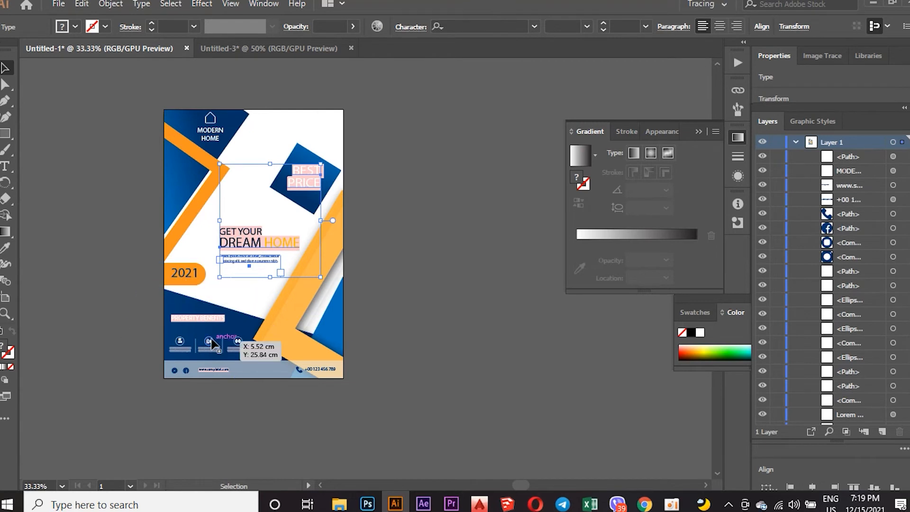
pyautogui.click(202, 320)
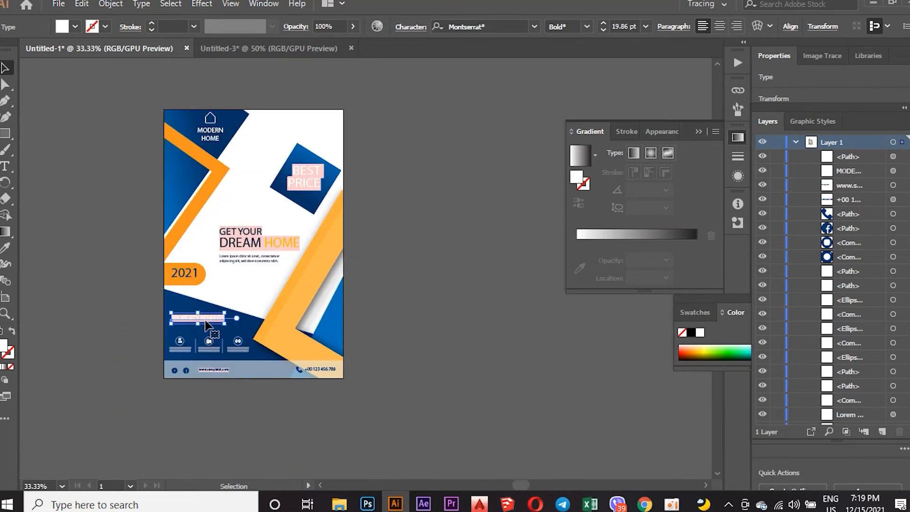
pyautogui.moveTo(207, 322); pyautogui.dragTo(280, 344)
pyautogui.hotkey('ctrl', 'z')
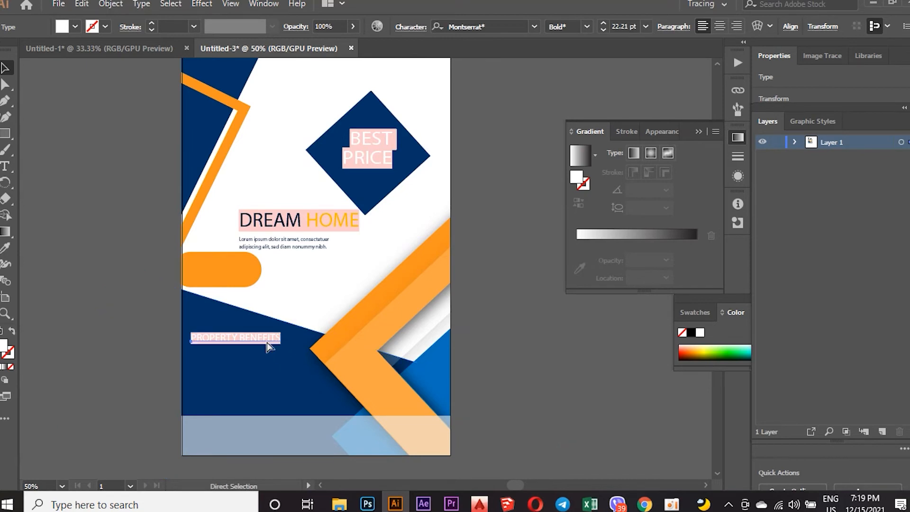
pyautogui.moveTo(274, 343); pyautogui.dragTo(285, 345)
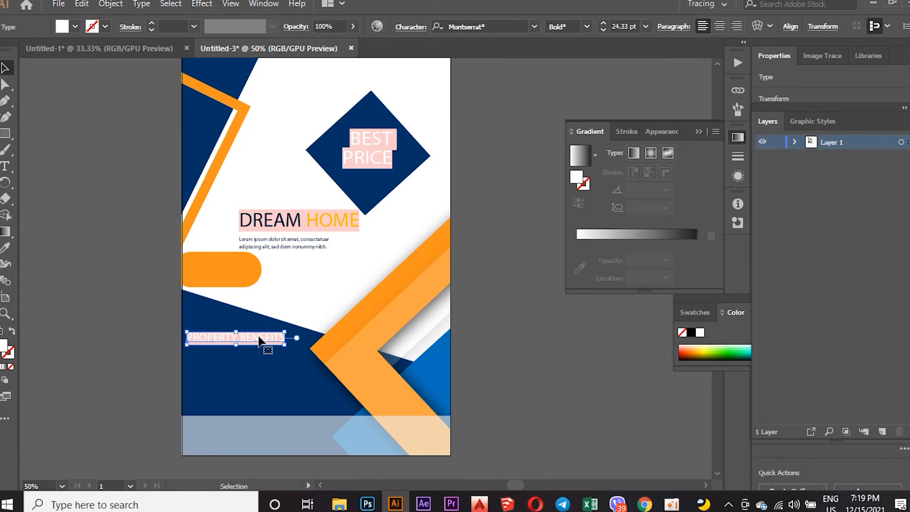
pyautogui.moveTo(259, 340); pyautogui.dragTo(263, 340)
pyautogui.click(105, 242)
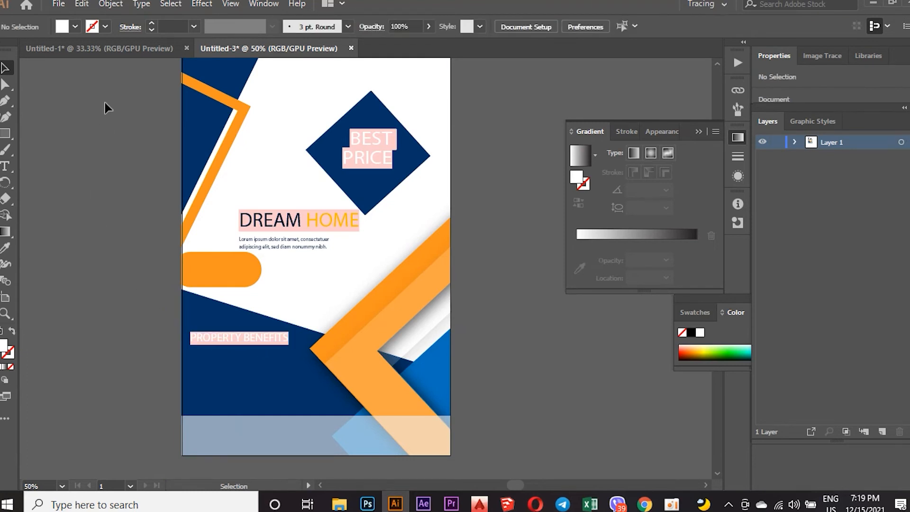
# - Copy the three benefit icons with their captions and two divider lines from Untitled-1 to below the "PROPERTY BENEFITS" heading in Untitled-3
pyautogui.click(119, 50)
pyautogui.hotkey('ctrl', '+')
pyautogui.hotkey('ctrl', '+')
pyautogui.hotkey('ctrl', '+')
pyautogui.hotkey('ctrl', '+')
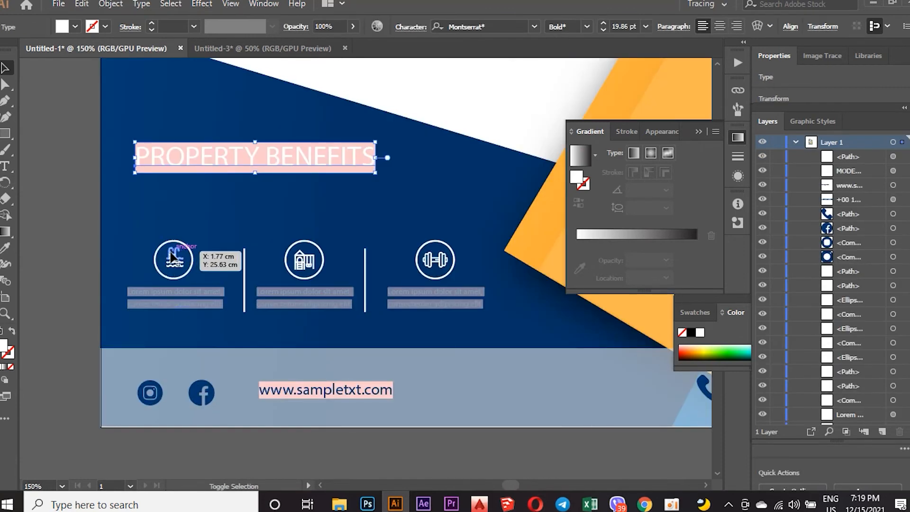
pyautogui.keyDown('shift'); pyautogui.click(171, 256); pyautogui.keyUp('shift')
pyautogui.click(126, 246)
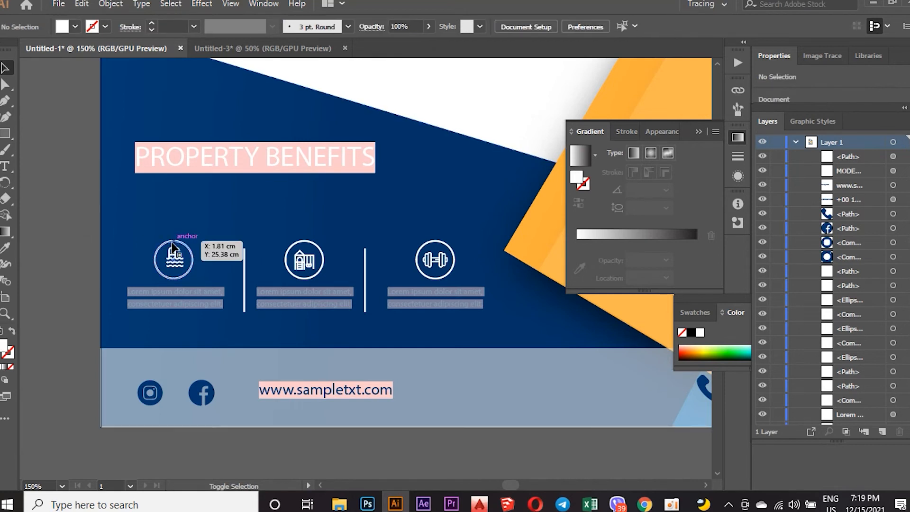
pyautogui.click(172, 246)
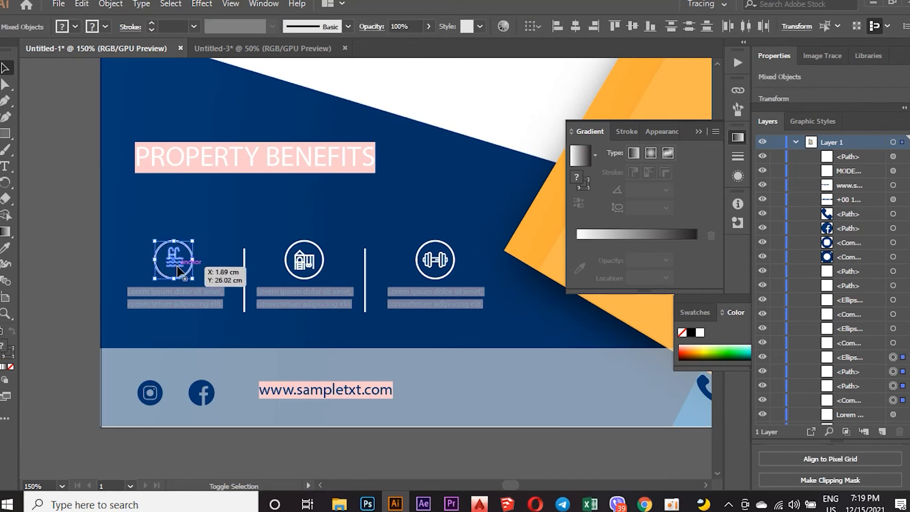
pyautogui.keyDown('shift'); pyautogui.click(177, 293); pyautogui.keyUp('shift')
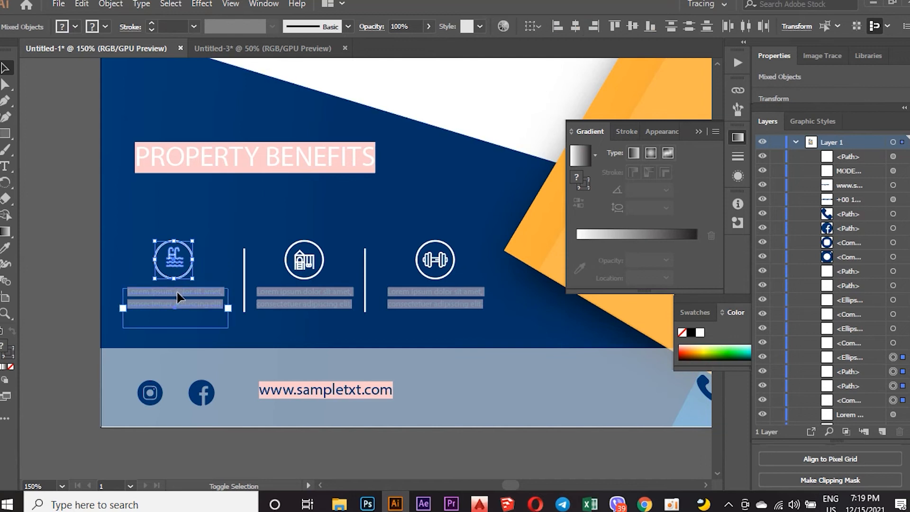
pyautogui.keyDown('shift'); pyautogui.click(245, 260); pyautogui.keyUp('shift')
pyautogui.keyDown('shift'); pyautogui.click(303, 266); pyautogui.keyUp('shift')
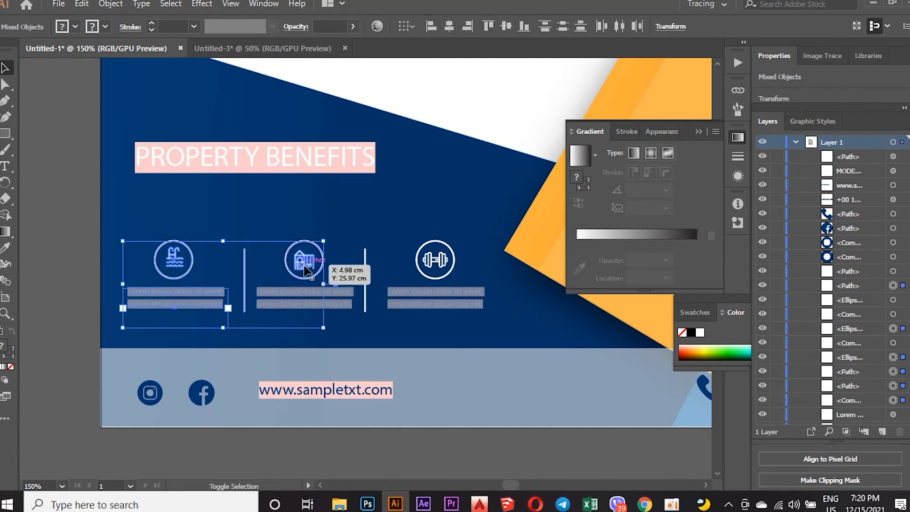
pyautogui.keyDown('shift'); pyautogui.click(301, 297); pyautogui.keyUp('shift')
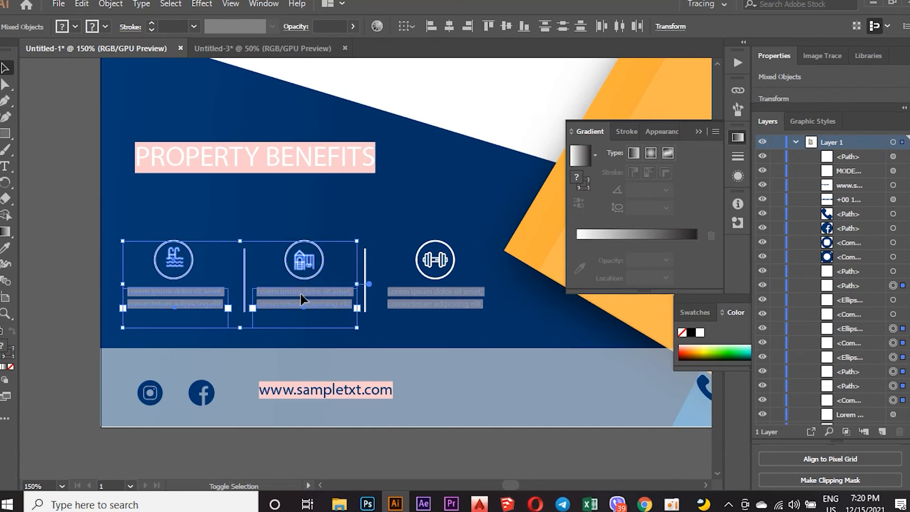
pyautogui.keyDown('shift'); pyautogui.click(419, 263); pyautogui.keyUp('shift')
pyautogui.keyDown('shift'); pyautogui.click(420, 263); pyautogui.keyUp('shift')
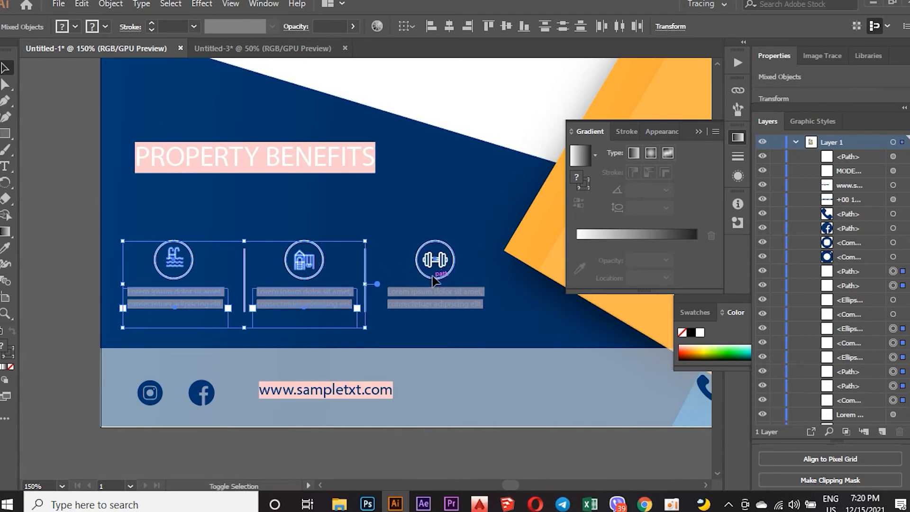
pyautogui.keyDown('shift'); pyautogui.click(441, 265); pyautogui.keyUp('shift')
pyautogui.keyDown('shift'); pyautogui.click(433, 291); pyautogui.keyUp('shift')
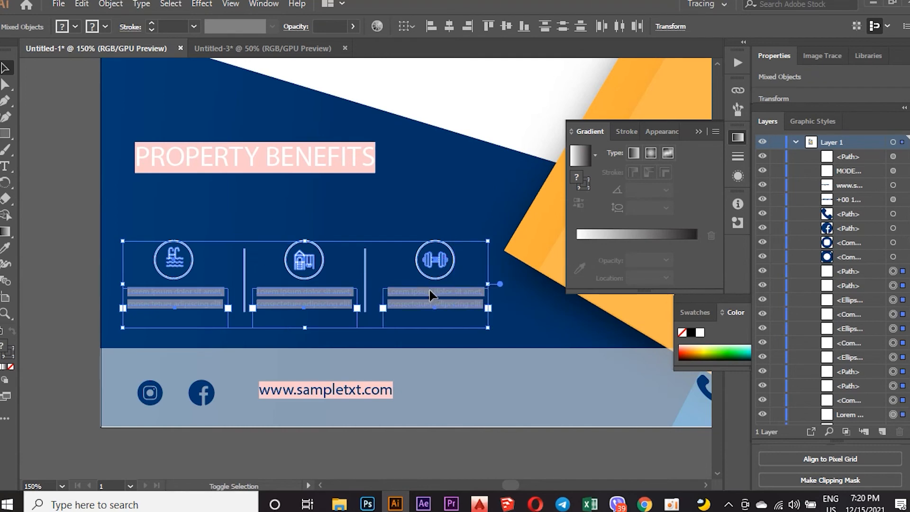
pyautogui.moveTo(305, 260); pyautogui.dragTo(255, 383)
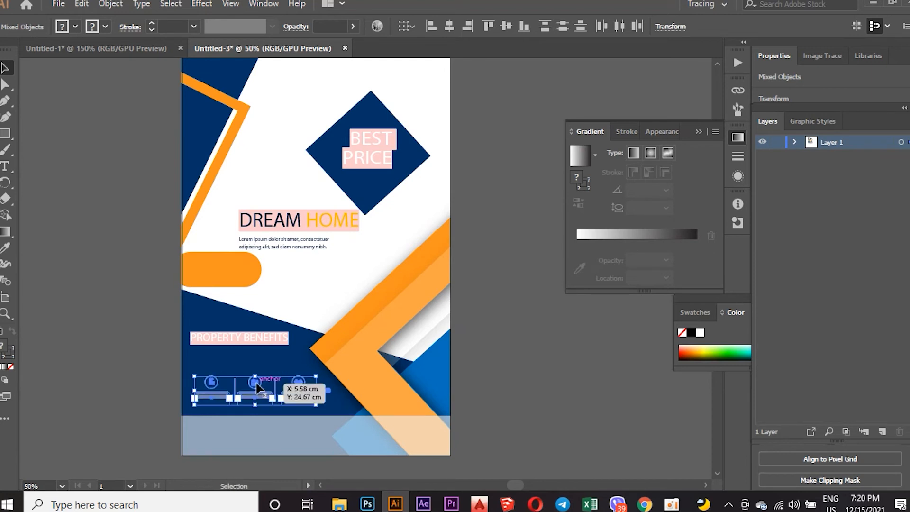
pyautogui.scroll(-2, 113, 222)
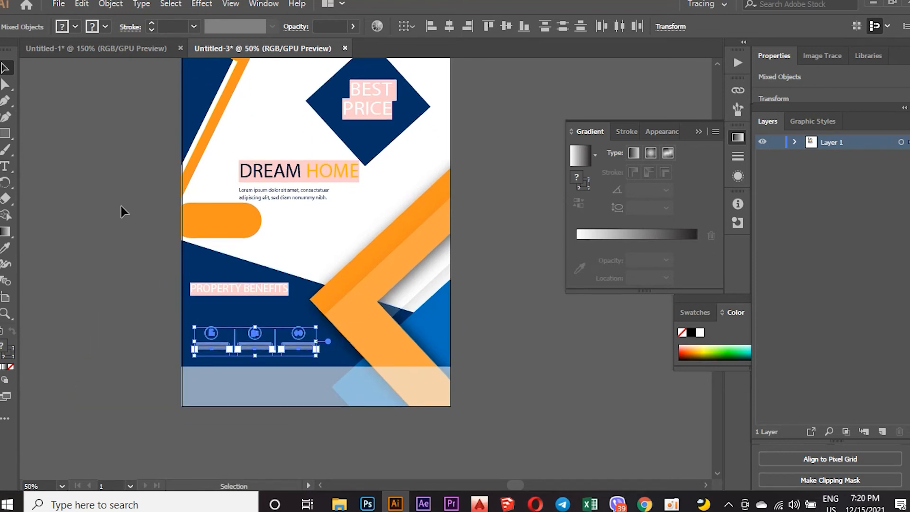
pyautogui.click(140, 48)
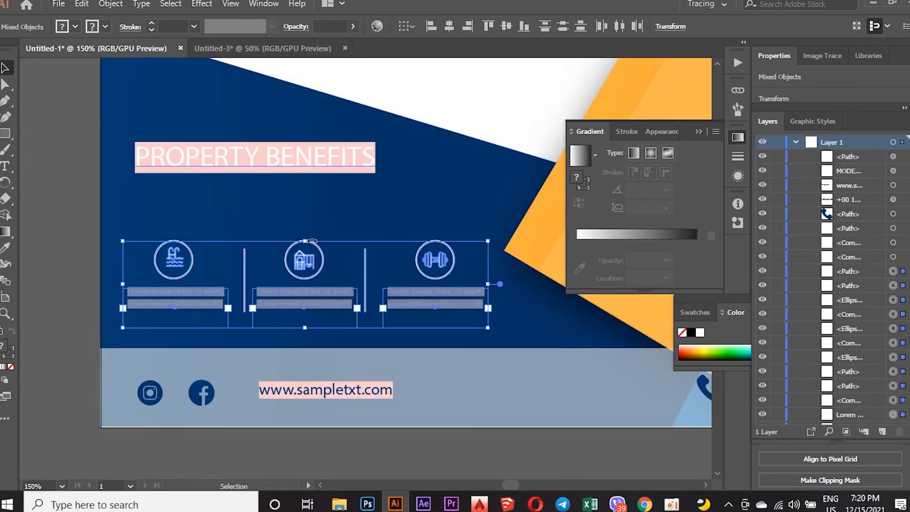
pyautogui.click(150, 390)
pyautogui.keyDown('shift'); pyautogui.click(201, 392); pyautogui.keyUp('shift')
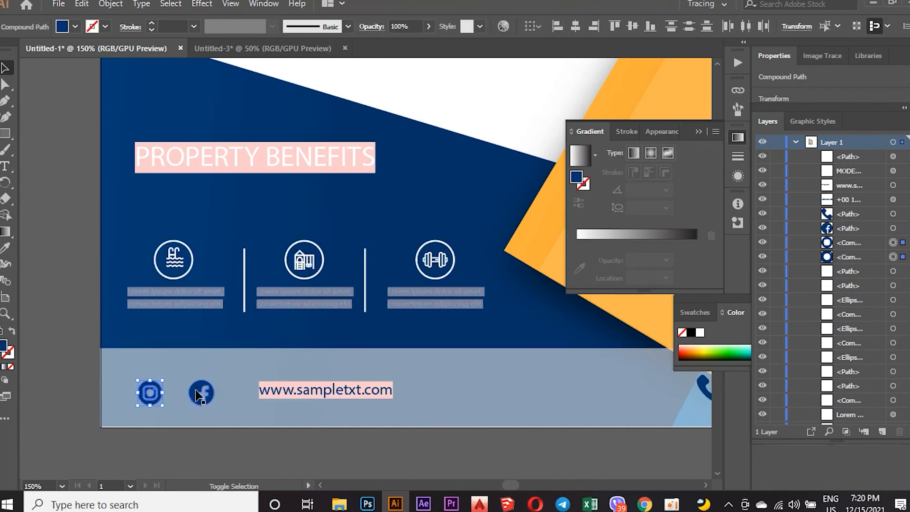
pyautogui.keyDown('shift'); pyautogui.click(266, 391); pyautogui.keyUp('shift')
pyautogui.scroll(-3, 171, 374)
pyautogui.scroll(2, 166, 373)
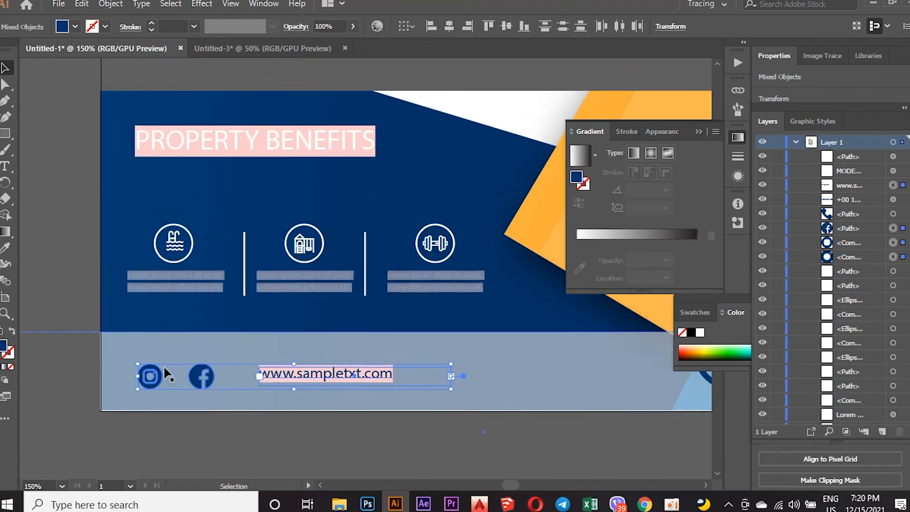
pyautogui.scroll(-1, 166, 373)
pyautogui.keyDown('shift'); pyautogui.click(530, 377); pyautogui.keyUp('shift')
pyautogui.keyDown('shift'); pyautogui.click(560, 371); pyautogui.keyUp('shift')
pyautogui.moveTo(297, 369); pyautogui.dragTo(267, 54)
pyautogui.moveTo(289, 378); pyautogui.dragTo(266, 394)
pyautogui.press('Up')
pyautogui.press('Up')
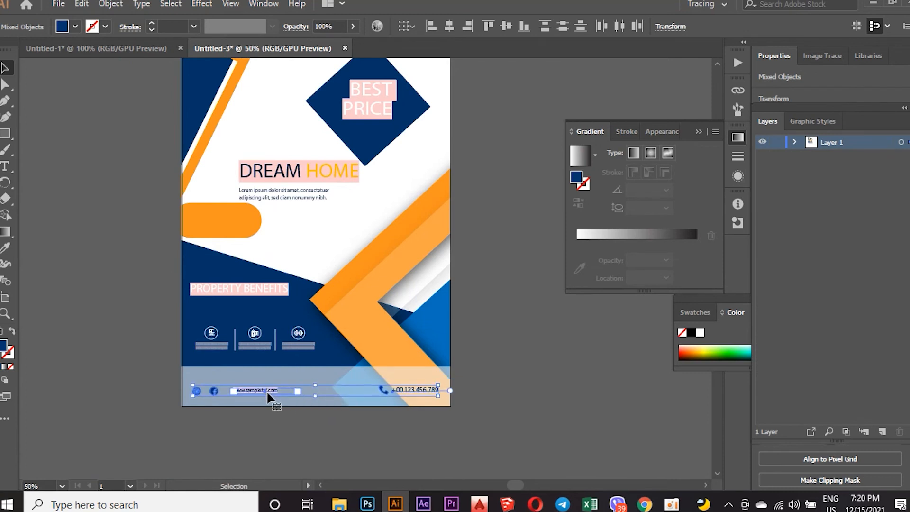
pyautogui.click(88, 275)
# - Copy the house icon and "MODERN HOME" text from Untitled-1 onto the dark blue shape in Untitled-3's upper corner
pyautogui.hotkey('ctrl', '-')
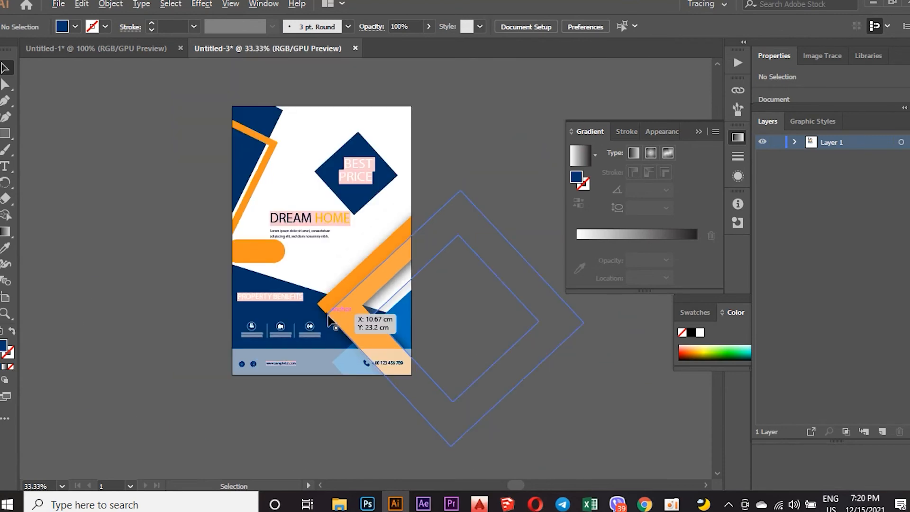
pyautogui.scroll(1, 446, 249)
pyautogui.scroll(-1, 446, 249)
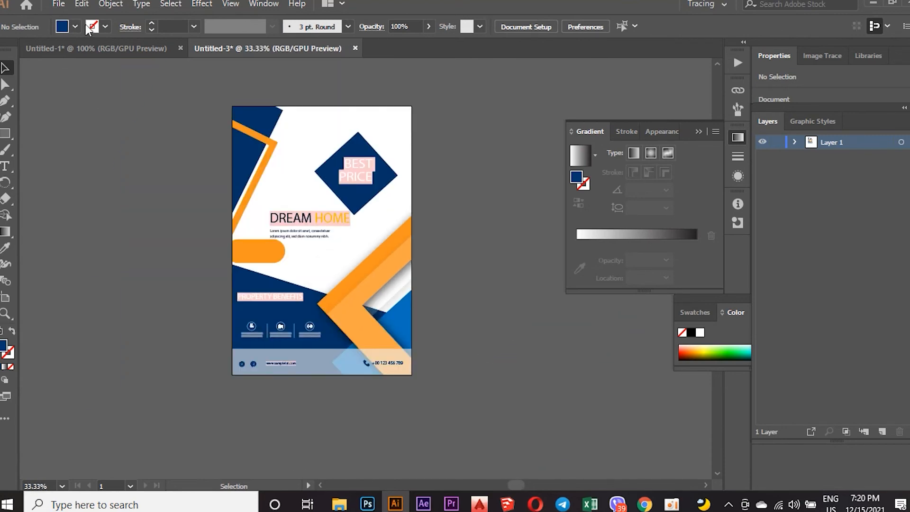
pyautogui.click(73, 44)
pyautogui.scroll(8, 193, 127)
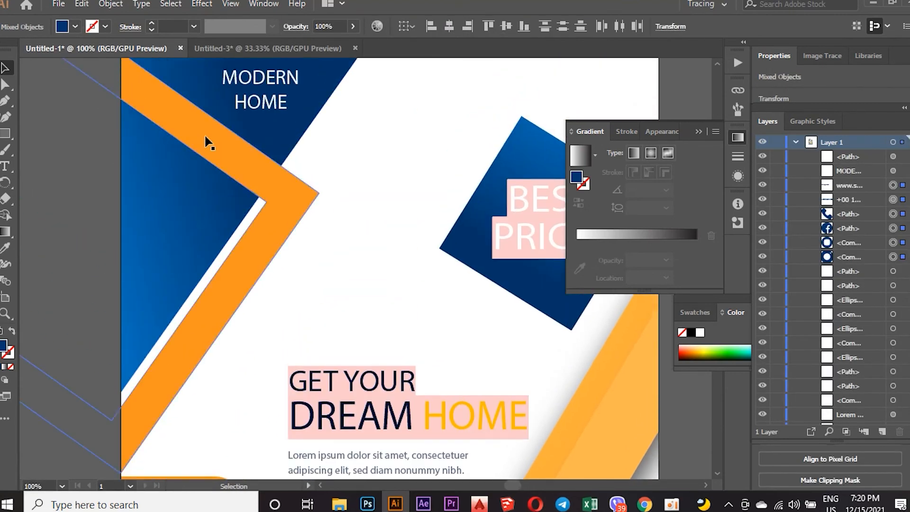
pyautogui.scroll(3, 207, 142)
pyautogui.click(252, 191)
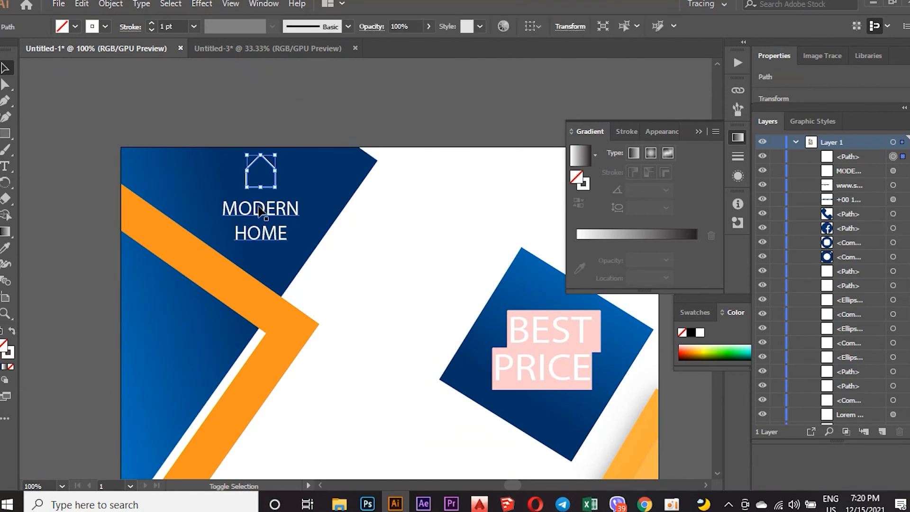
pyautogui.moveTo(253, 191); pyautogui.dragTo(291, 49)
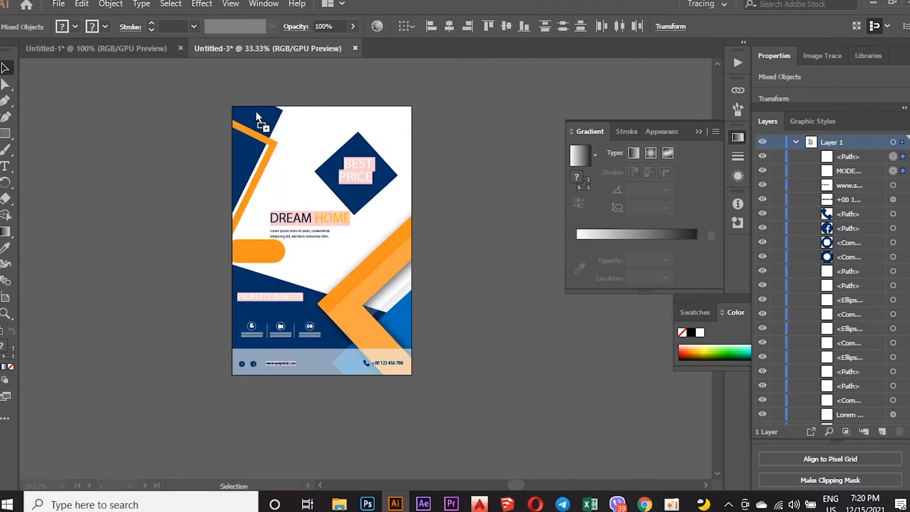
pyautogui.moveTo(256, 116); pyautogui.dragTo(258, 119)
# - Shrink the house icon and "MODERN HOME" text together so they fit inside the dark blue corner shape, and deselect them
pyautogui.hotkey('ctrl', '=')
pyautogui.hotkey('ctrl', '=')
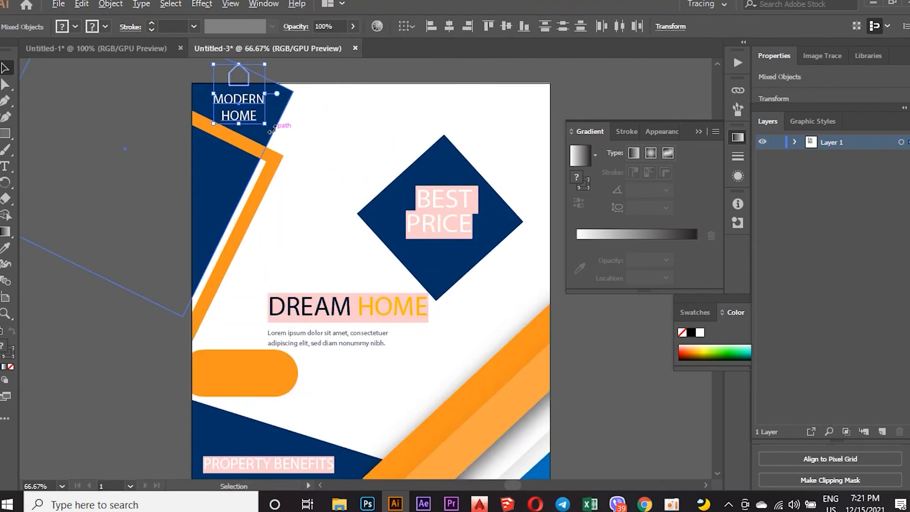
pyautogui.moveTo(244, 109); pyautogui.dragTo(254, 120)
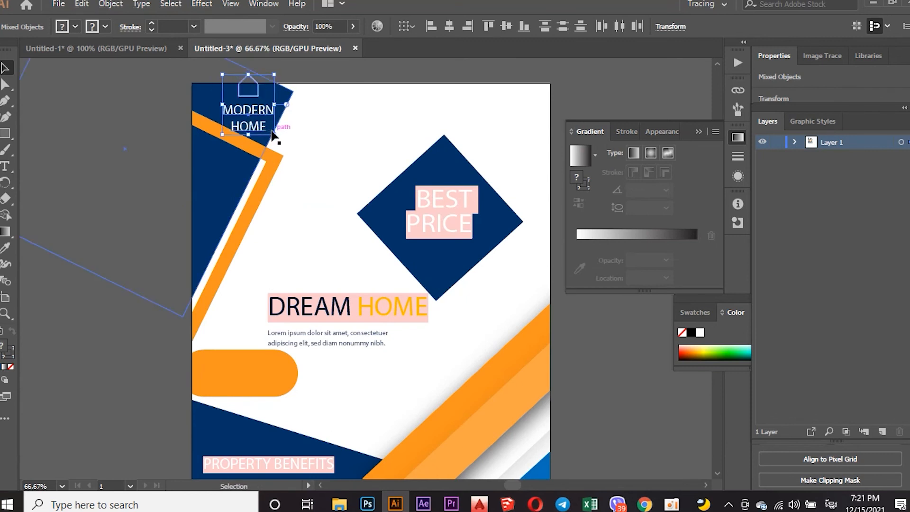
pyautogui.moveTo(275, 136); pyautogui.dragTo(253, 117)
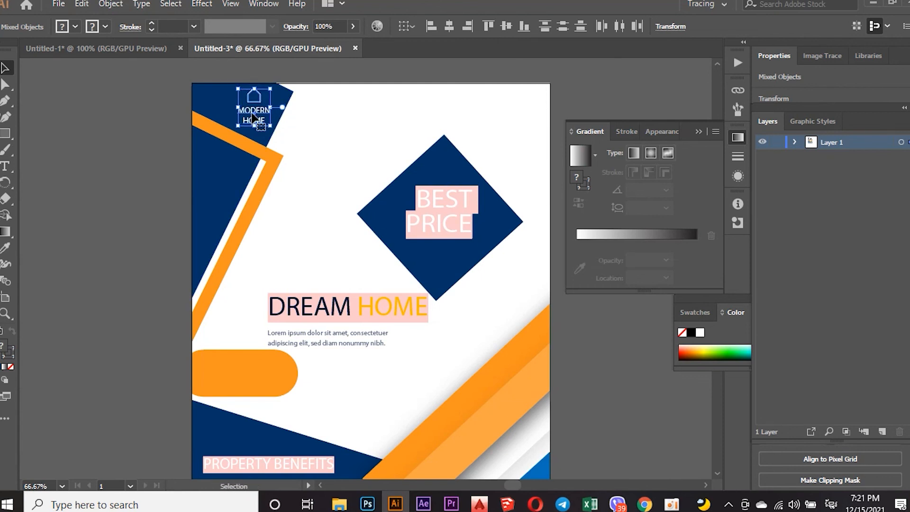
pyautogui.click(132, 122)
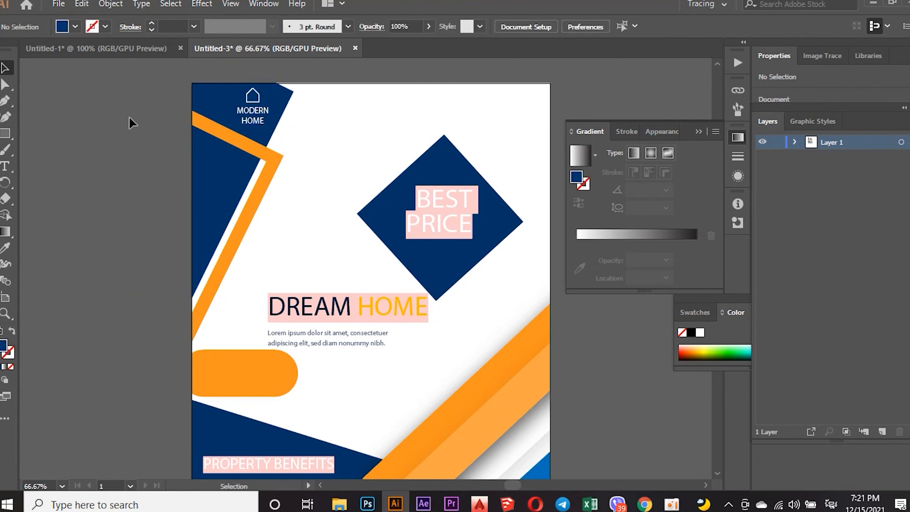
# - Expand Layer 1 and its clip group in the layer list to expose the individual clipped shapes
pyautogui.scroll(-2, 149, 131)
pyautogui.scroll(1, 148, 132)
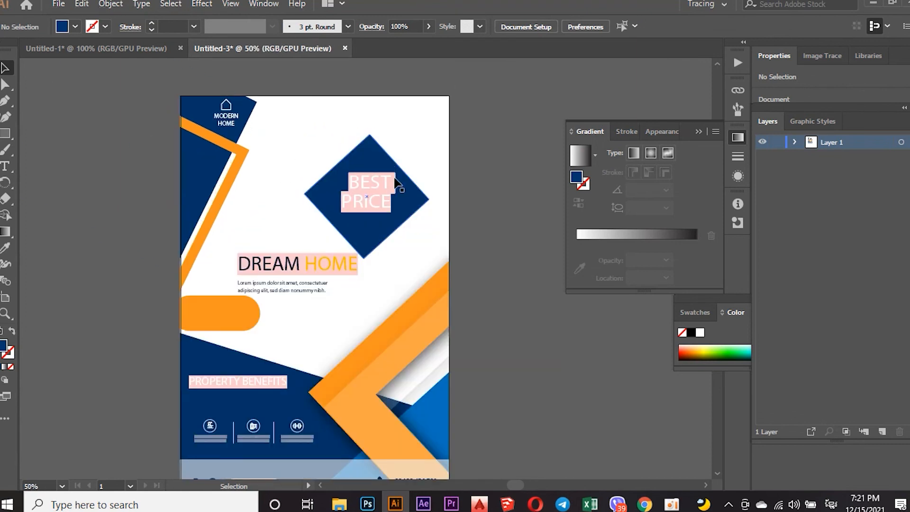
pyautogui.click(795, 141)
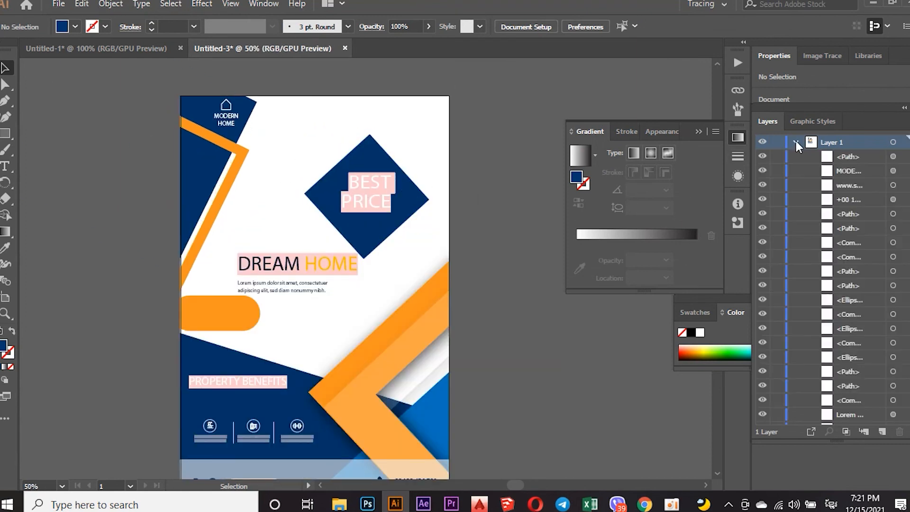
pyautogui.scroll(-1, 827, 310)
pyautogui.scroll(1, 826, 315)
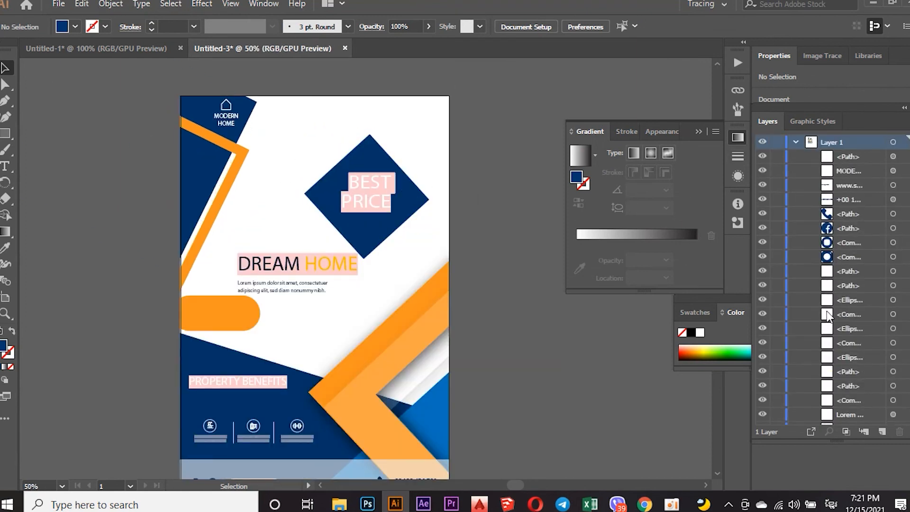
pyautogui.click(414, 199)
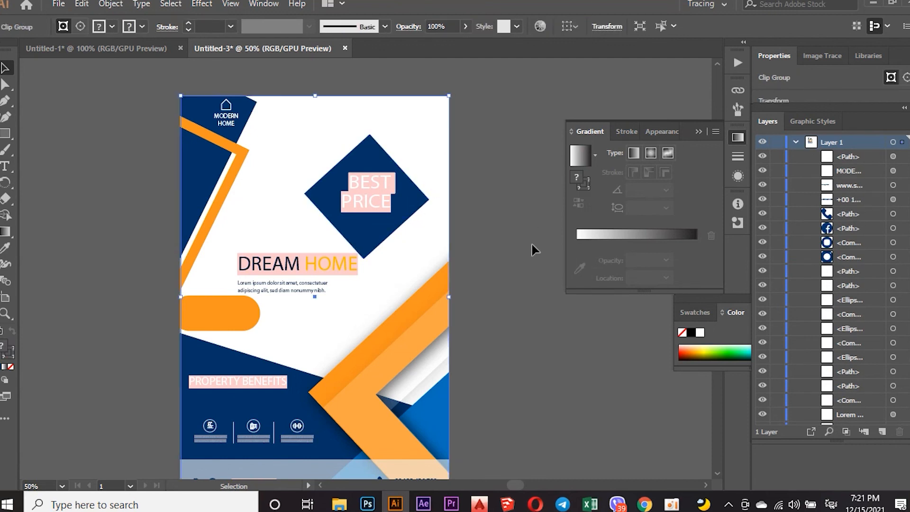
pyautogui.click(555, 234)
pyautogui.scroll(-3, 860, 310)
pyautogui.scroll(3, 860, 313)
pyautogui.scroll(-3, 859, 313)
pyautogui.scroll(3, 860, 314)
pyautogui.scroll(-3, 860, 314)
pyautogui.click(807, 402)
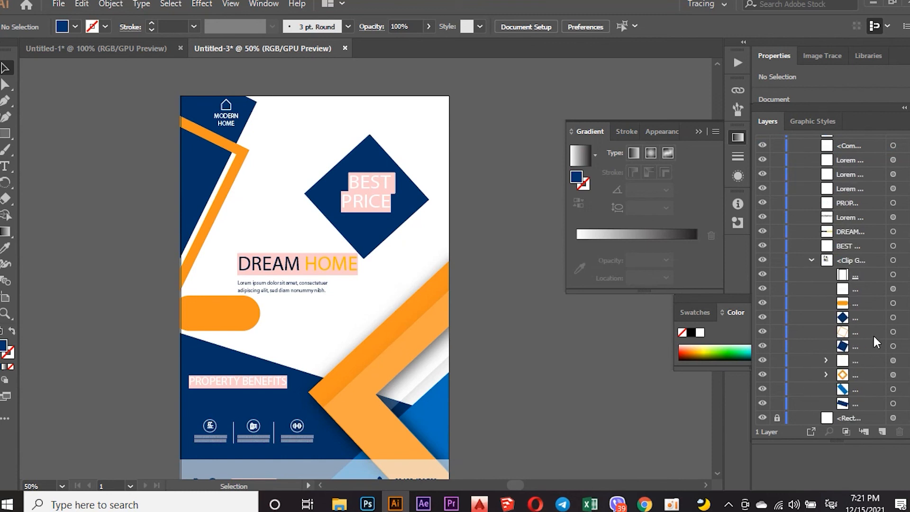
# - Select only the dark blue diamond within the clip group and nudge it right in five large steps
pyautogui.click(892, 316)
pyautogui.hotkey('shift', 'Right')
pyautogui.hotkey('shift', 'Right')
pyautogui.hotkey('shift', 'Right')
pyautogui.hotkey('shift', 'Right')
pyautogui.hotkey('shift', 'Right')
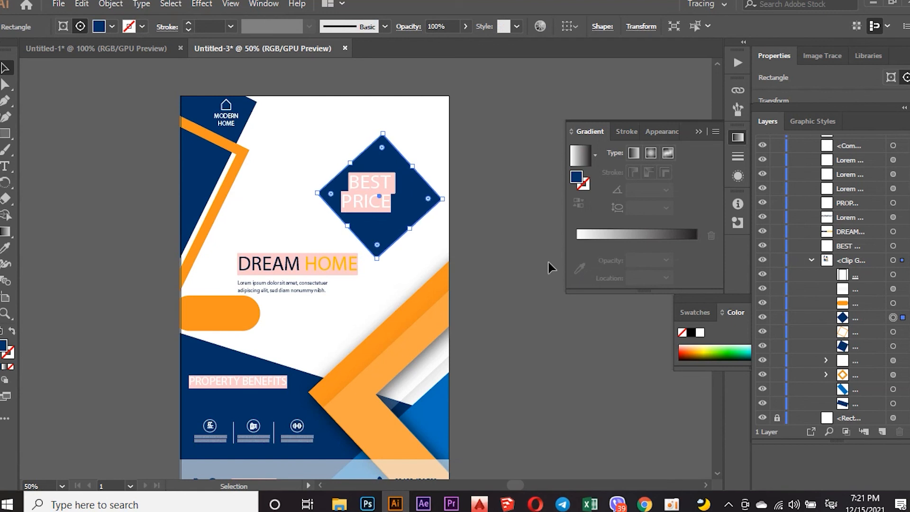
# - Nudge the "BEST PRICE" text right in large steps to center it in the diamond, and deselect it
pyautogui.click(369, 199)
pyautogui.hotkey('shift', 'Right')
pyautogui.hotkey('shift', 'Right')
pyautogui.hotkey('shift', 'Right')
pyautogui.hotkey('shift', 'Right')
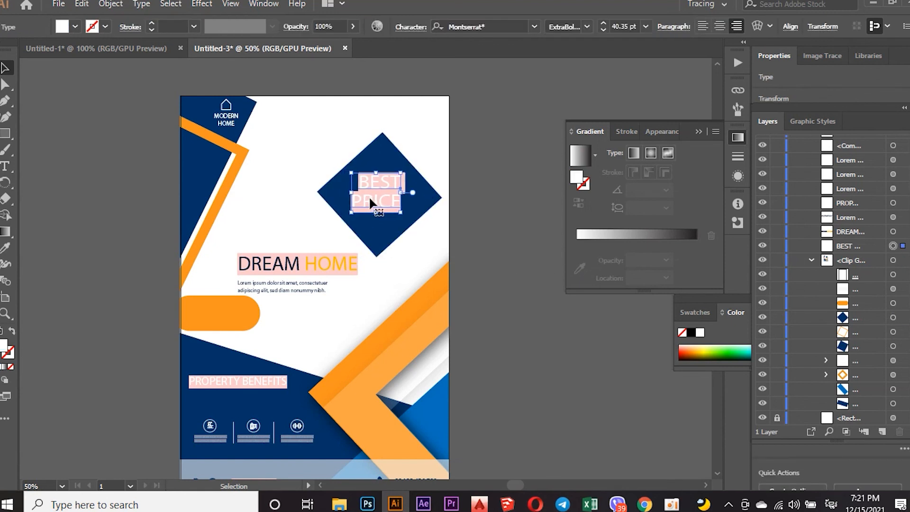
pyautogui.click(127, 134)
pyautogui.hotkey('ctrl', '-')
pyautogui.hotkey('ctrl', '+')
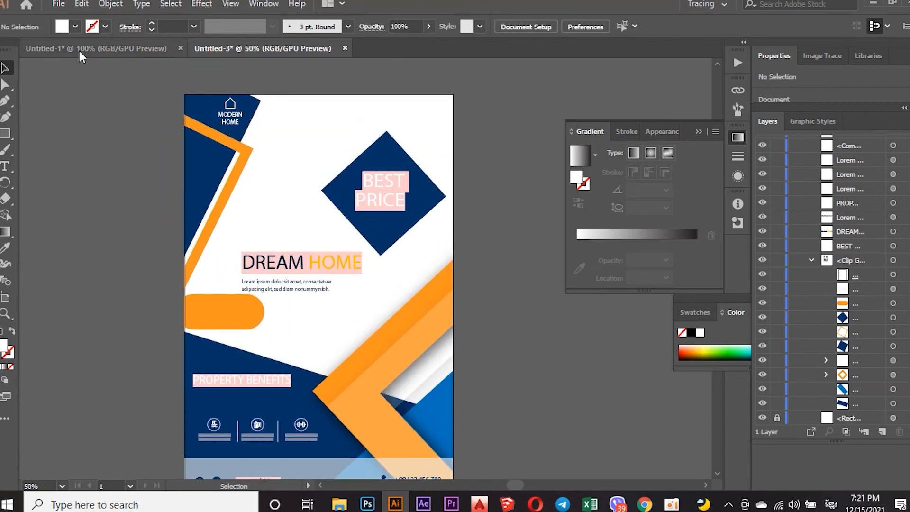
# - Save the flyer as "Poster 12" in Adobe Illustrator format in the You Tube Video folder
pyautogui.click(63, 6)
pyautogui.click(105, 130)
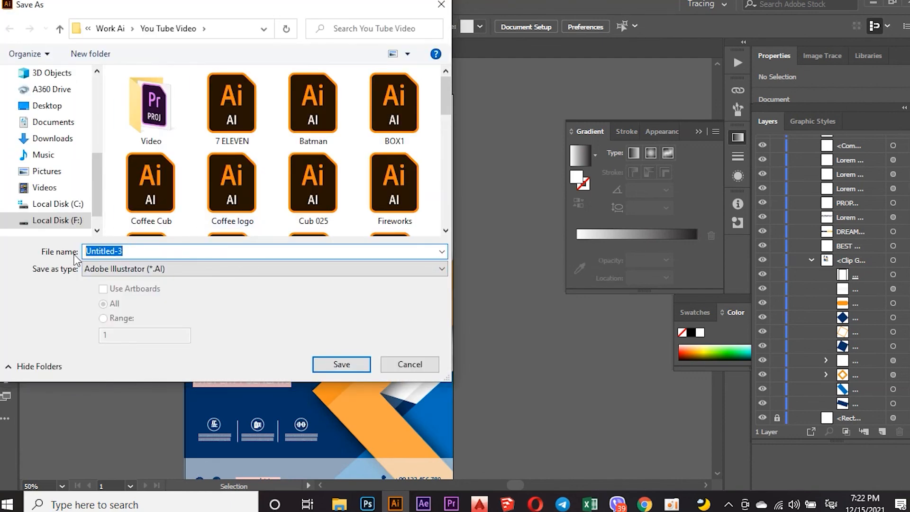
pyautogui.write('ก')
pyautogui.hotkey('alt', 'shift')
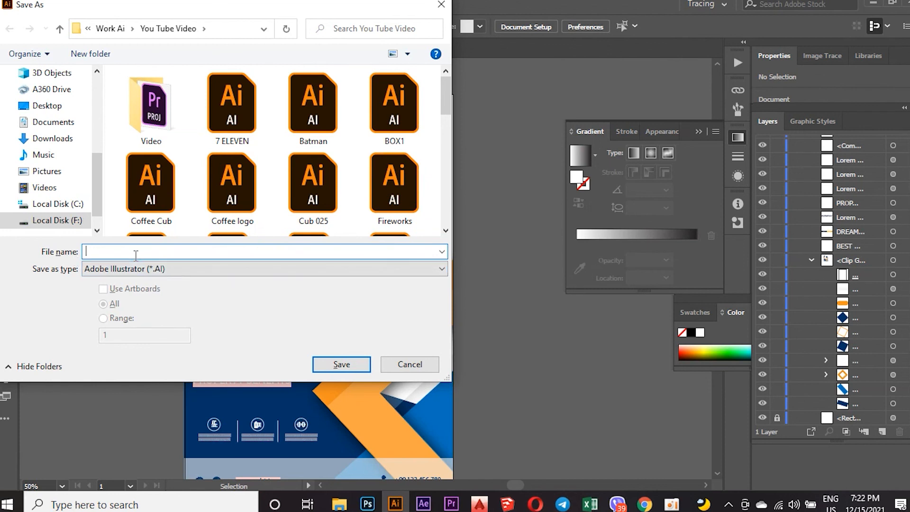
pyautogui.write('Poster')
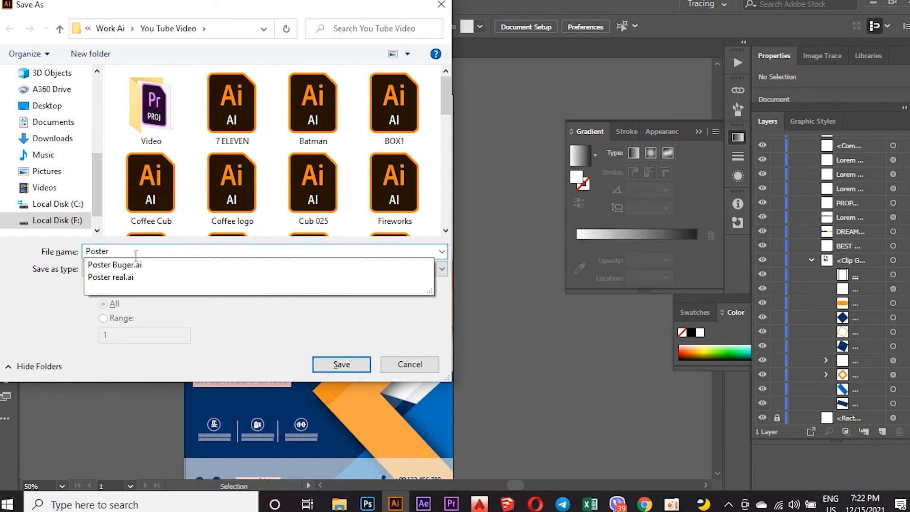
pyautogui.write(' 12')
pyautogui.click(341, 364)
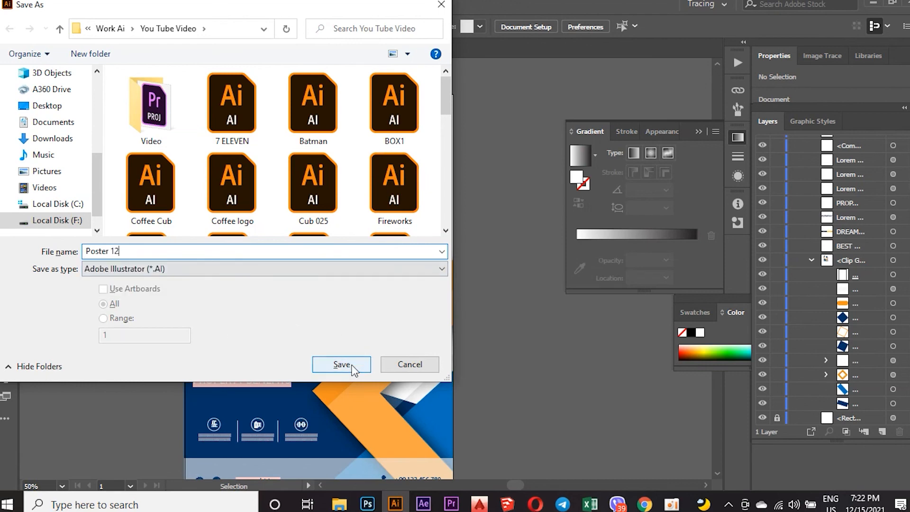